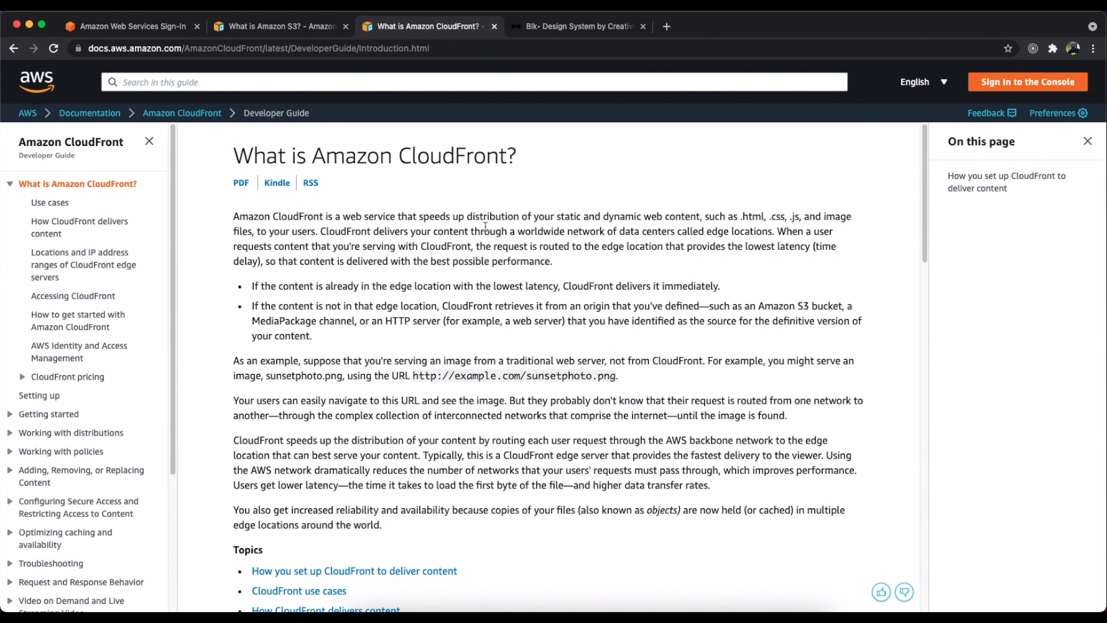
Step: Read the introduction pages of the Amazon S3 user guide and the Amazon CloudFront developer guide
click(319, 27)
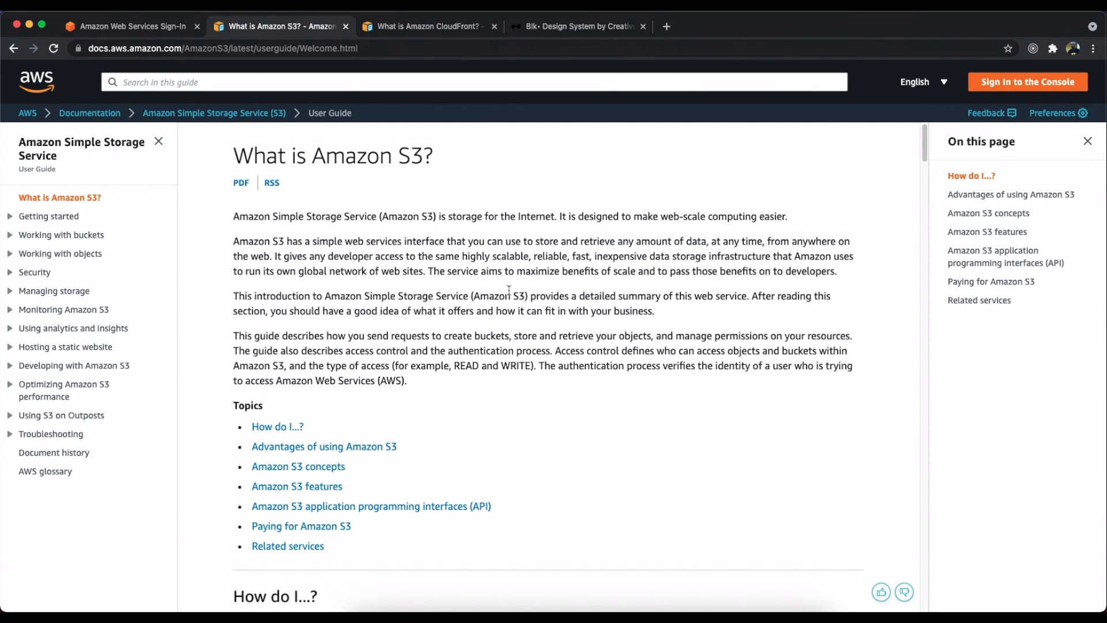
click(427, 26)
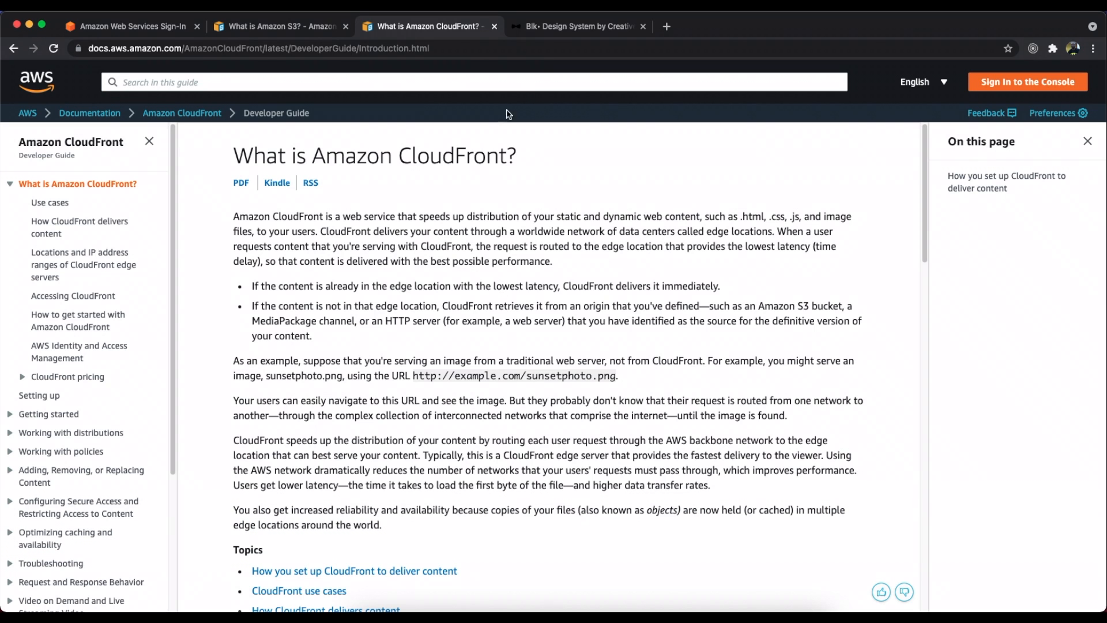
Step: Look through the BLK Design System demo landing page and the site's index.html source in VS Code
click(547, 33)
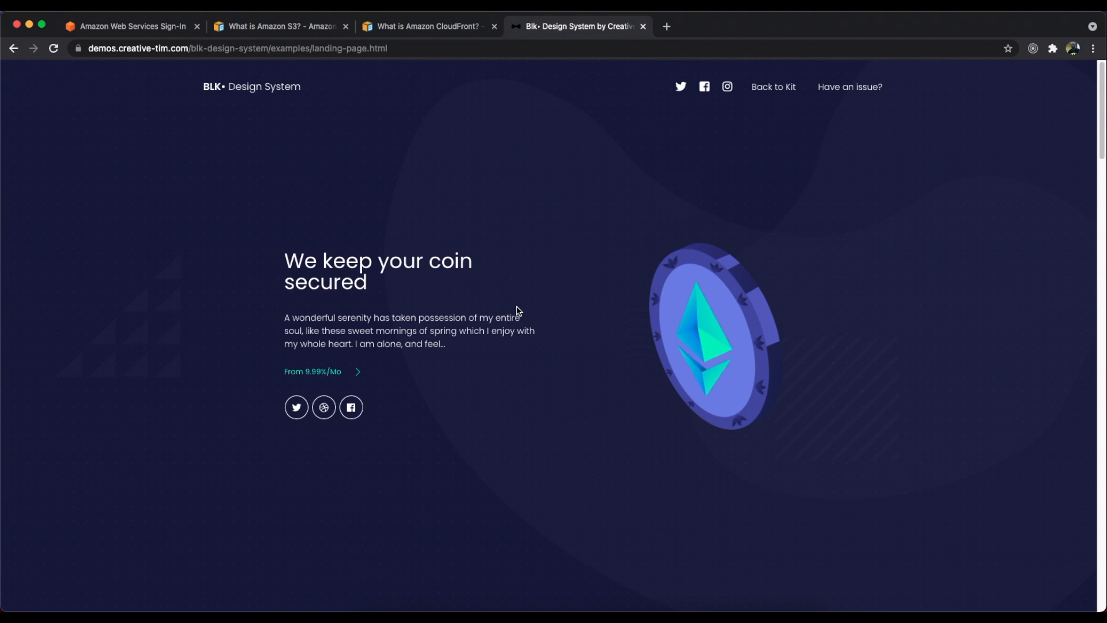
scroll(518, 311, down, 1)
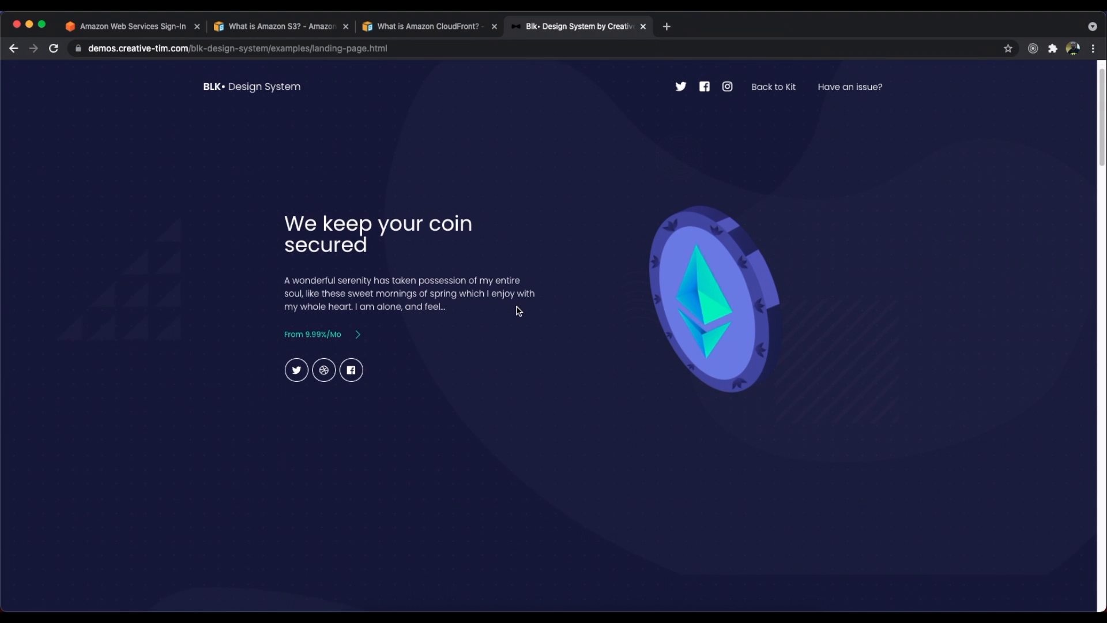
scroll(519, 311, down, 1)
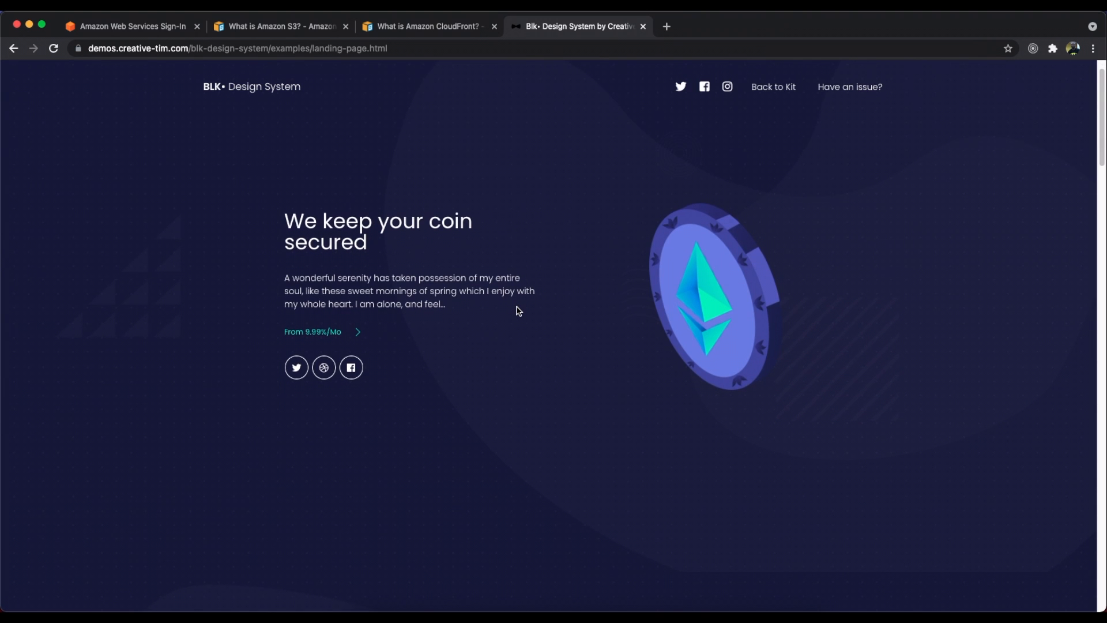
scroll(518, 311, down, 7)
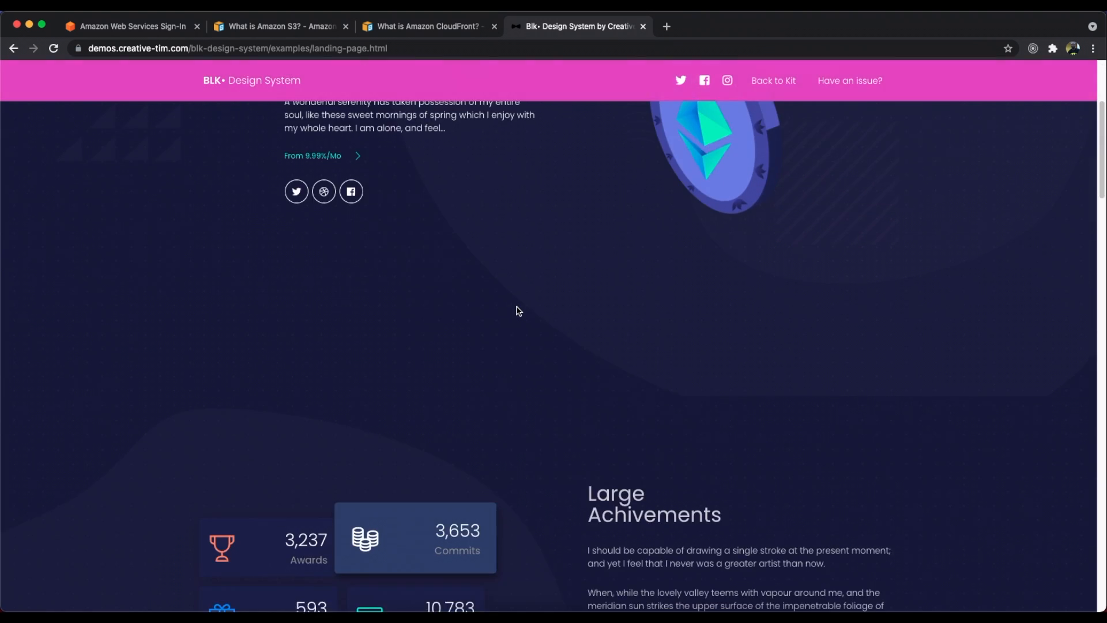
scroll(518, 312, down, 10)
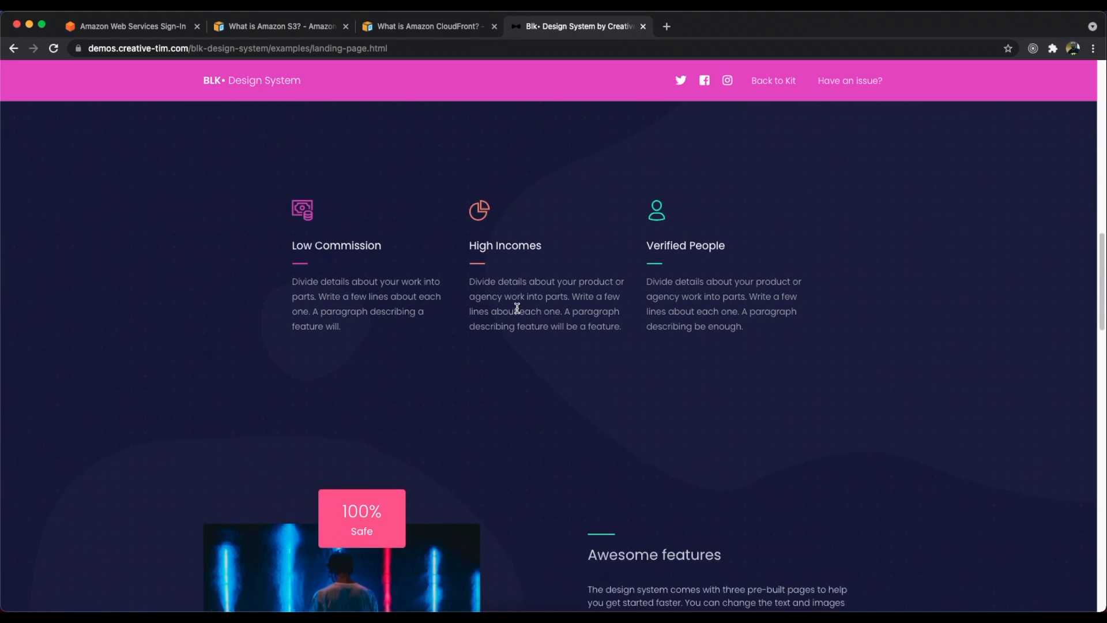
scroll(518, 309, down, 12)
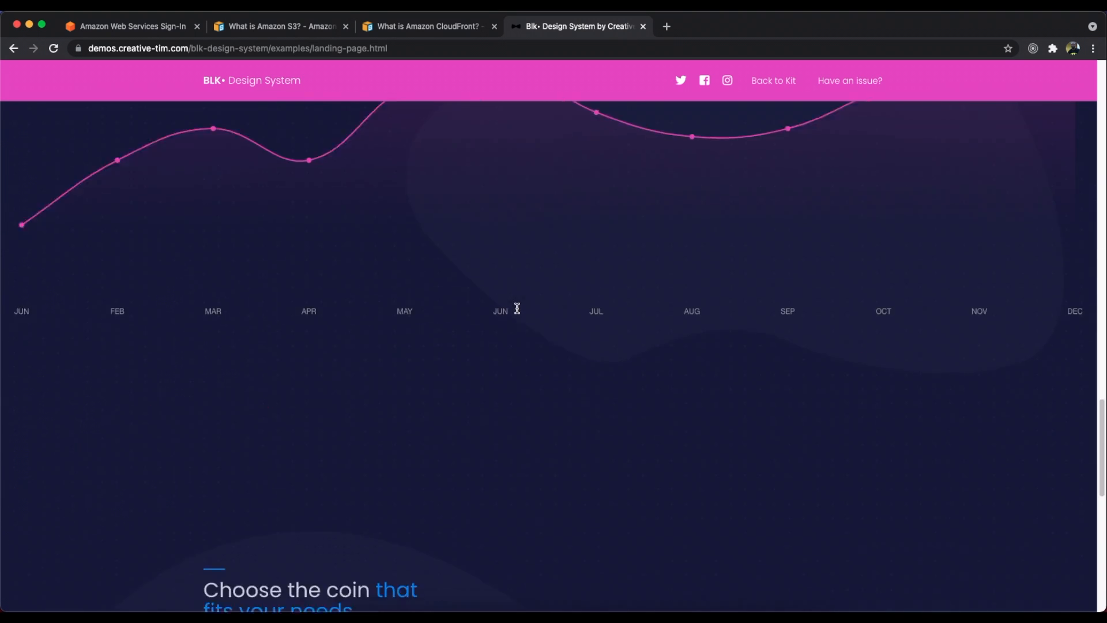
scroll(517, 309, up, 12)
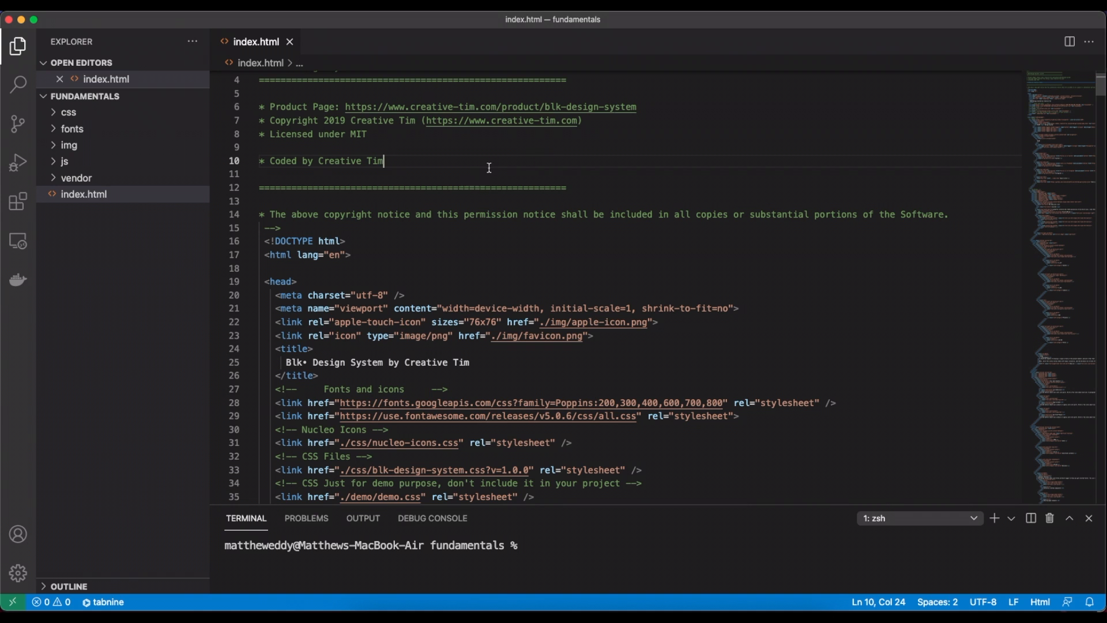
click(486, 215)
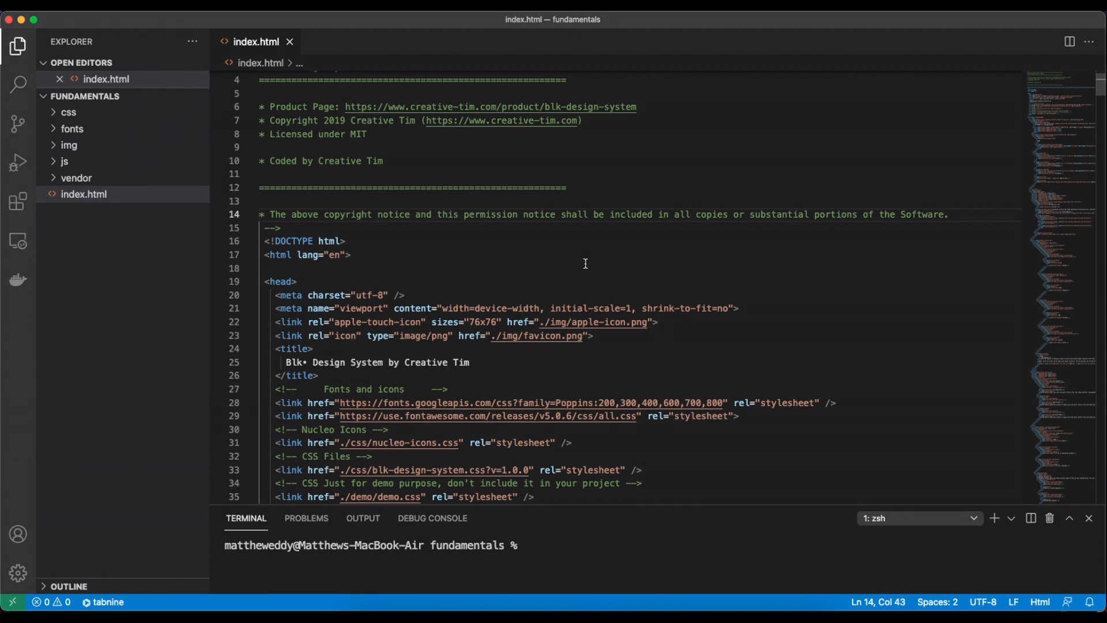
scroll(586, 263, down, 3)
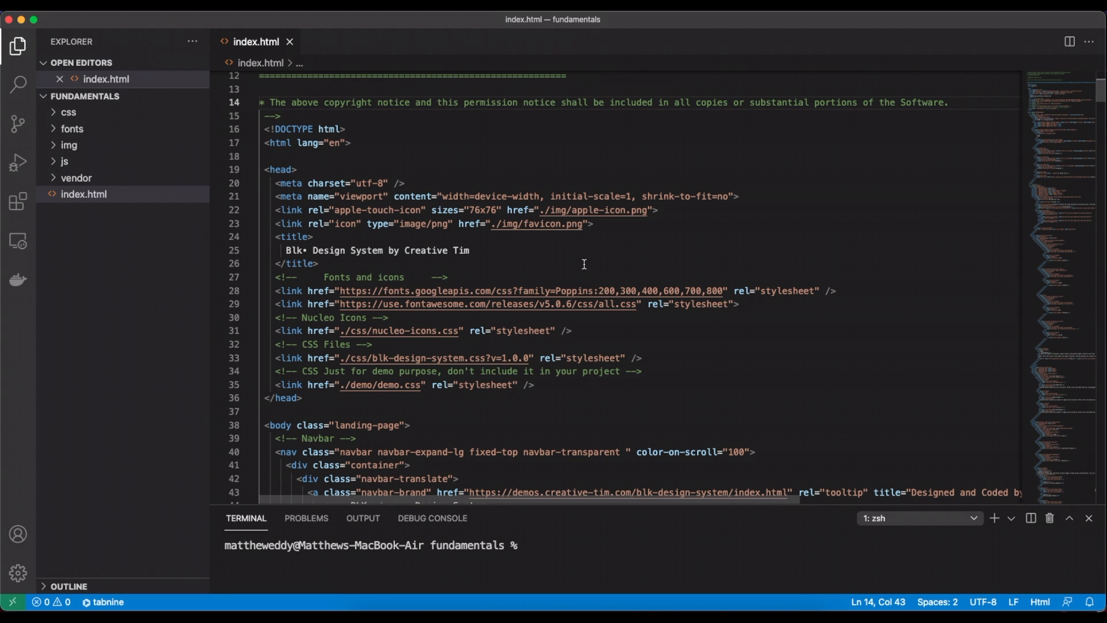
Step: Switch to Chrome and start a new S3 bucket named meddy-test-site in the AWS console
key(super+Tab)
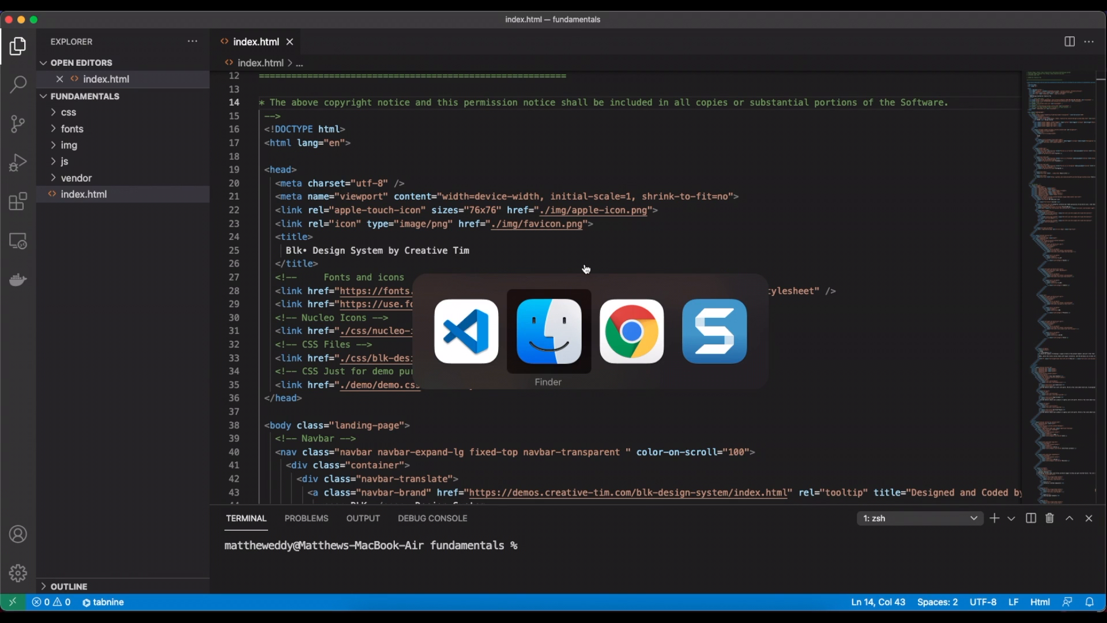
key(super+Tab)
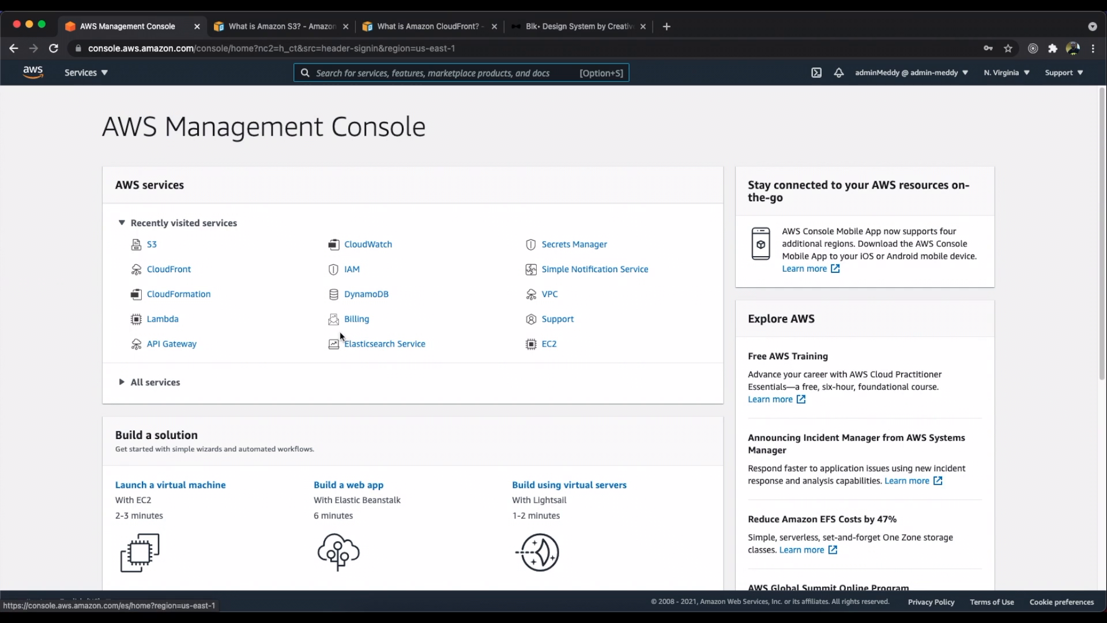
click(152, 246)
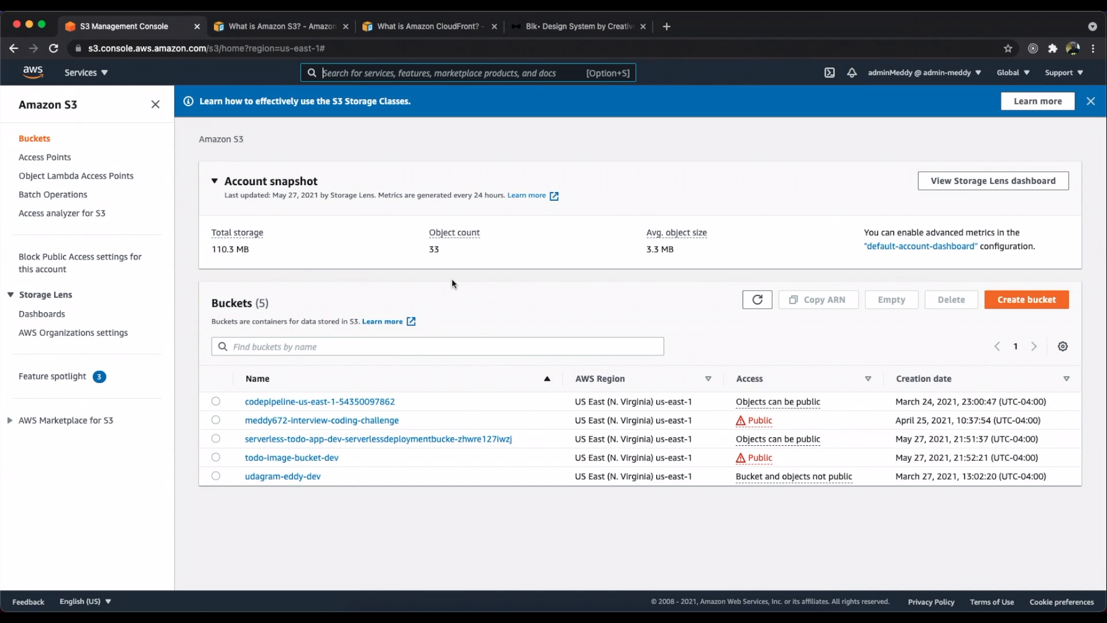
click(1059, 311)
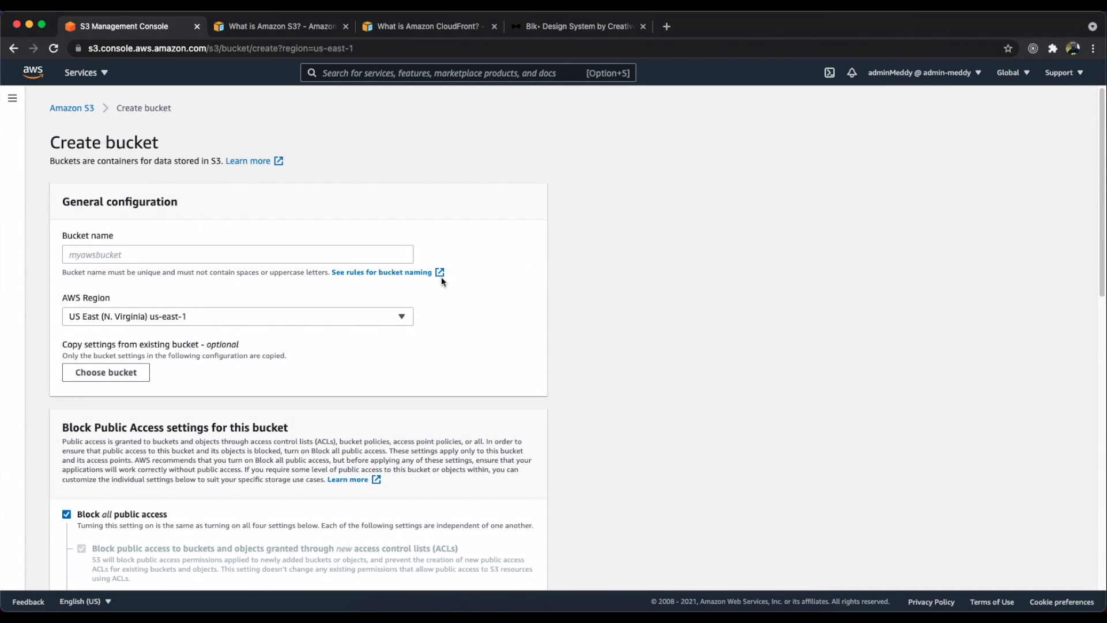
click(388, 258)
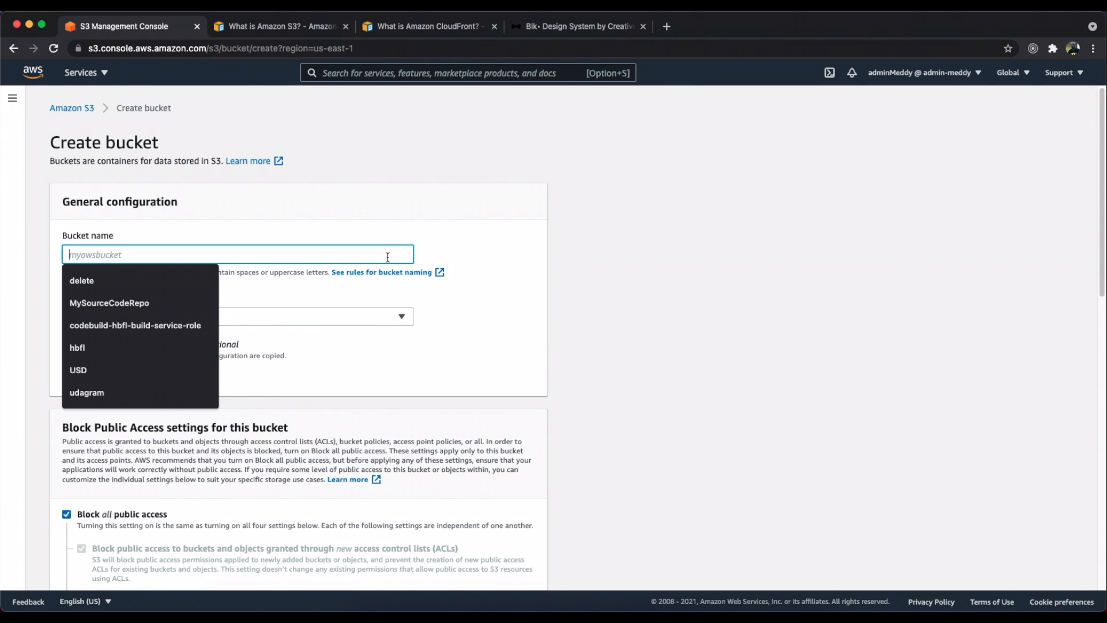
text(meddy-test-site)
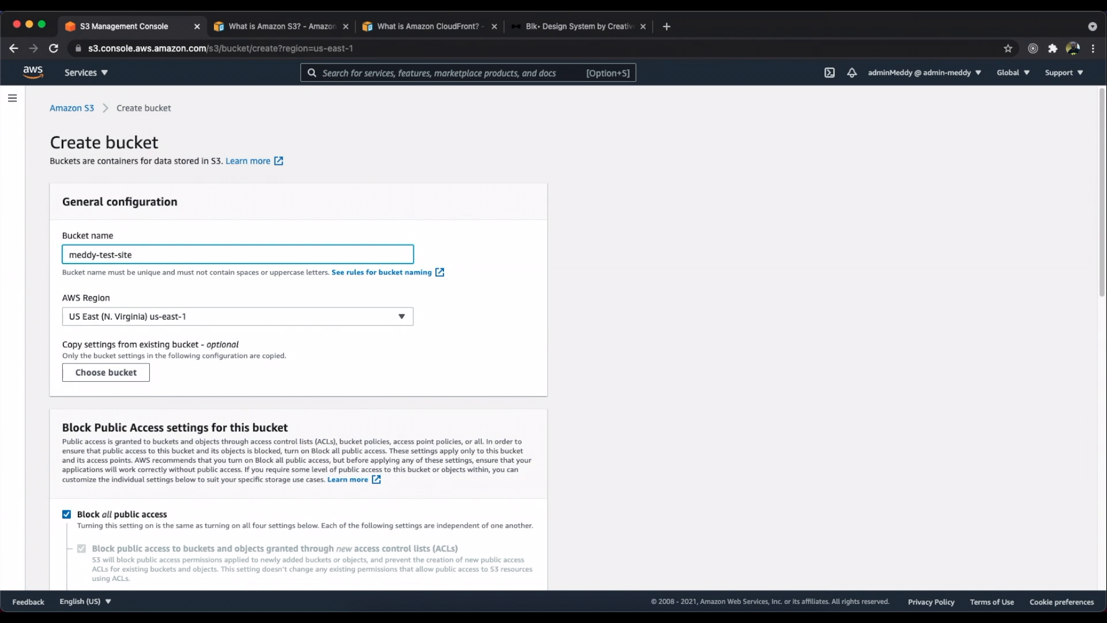
Step: Turn off Block all public access, acknowledge the public access warning, and create the bucket with the remaining default settings
scroll(376, 374, down, 5)
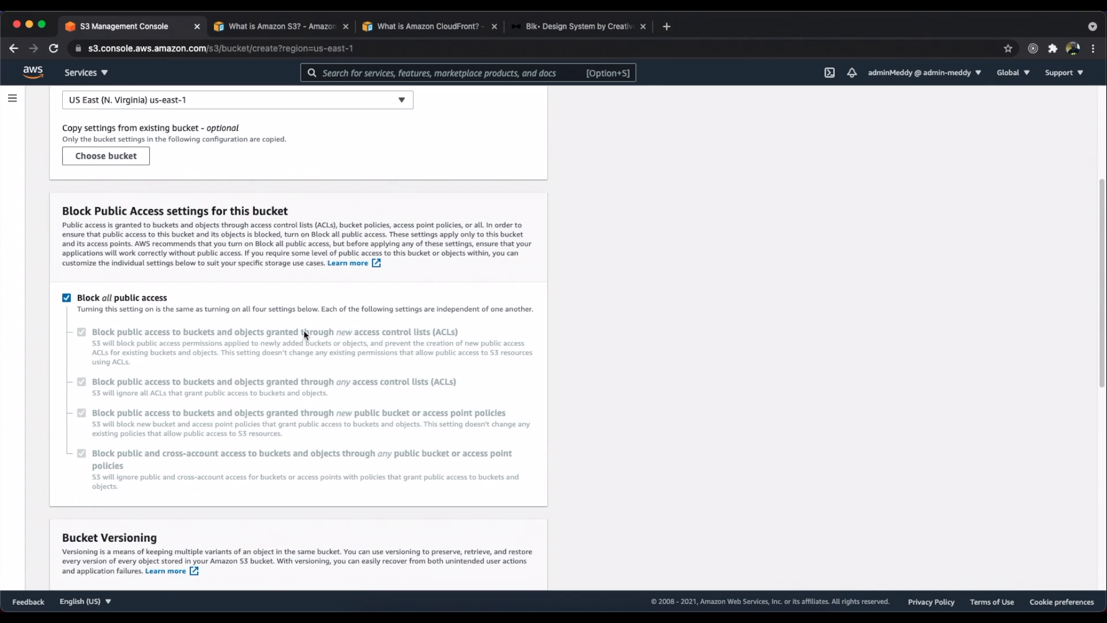
click(66, 298)
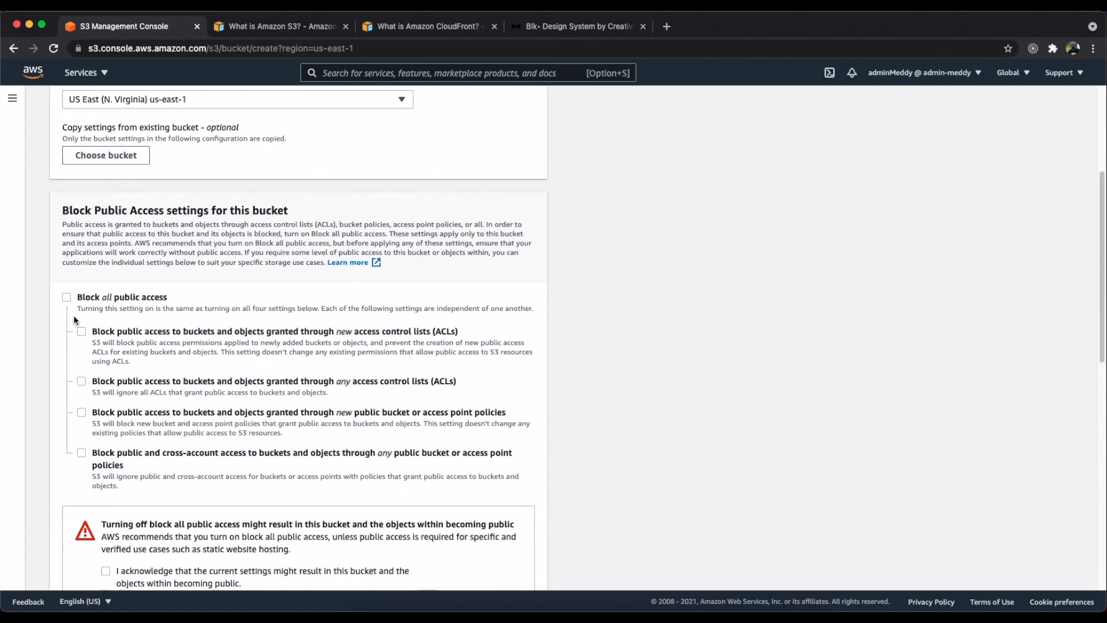
scroll(74, 315, down, 3)
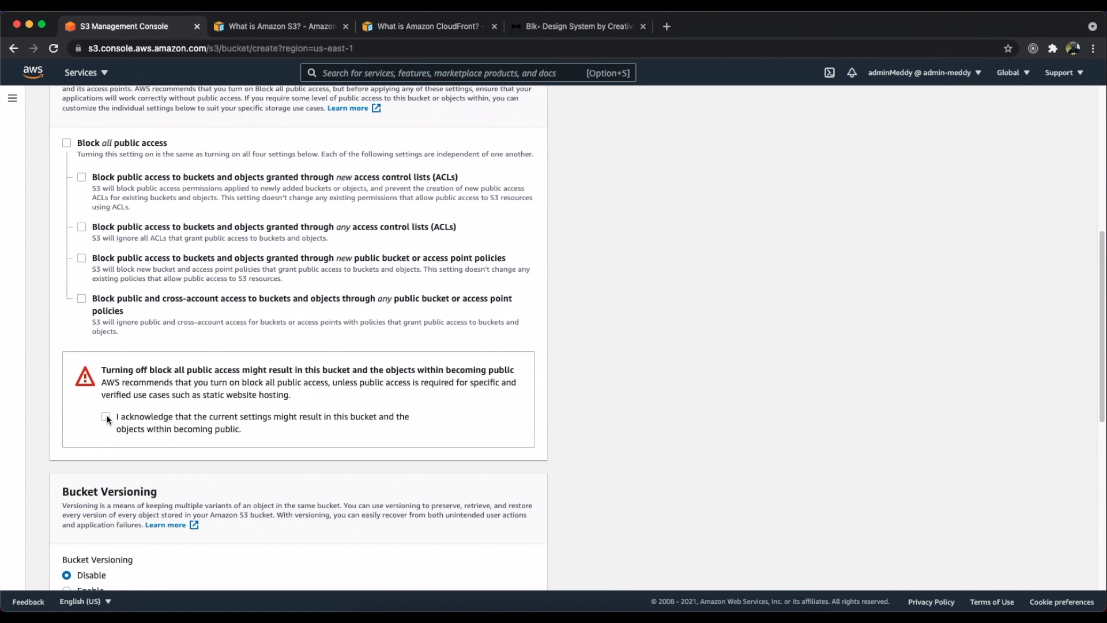
scroll(188, 461, down, 8)
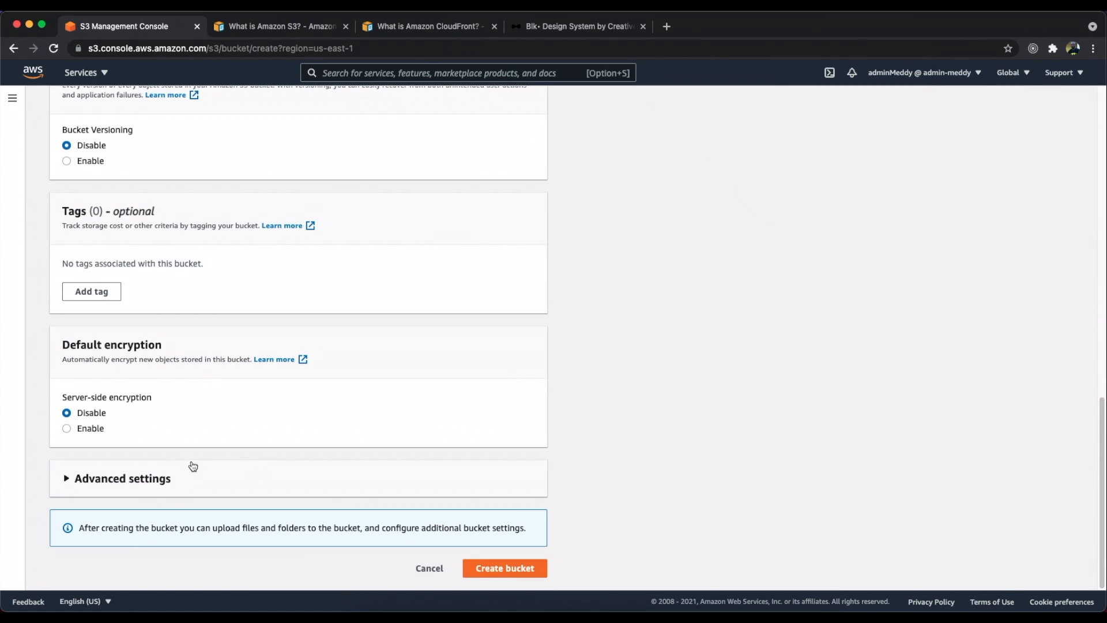
click(538, 572)
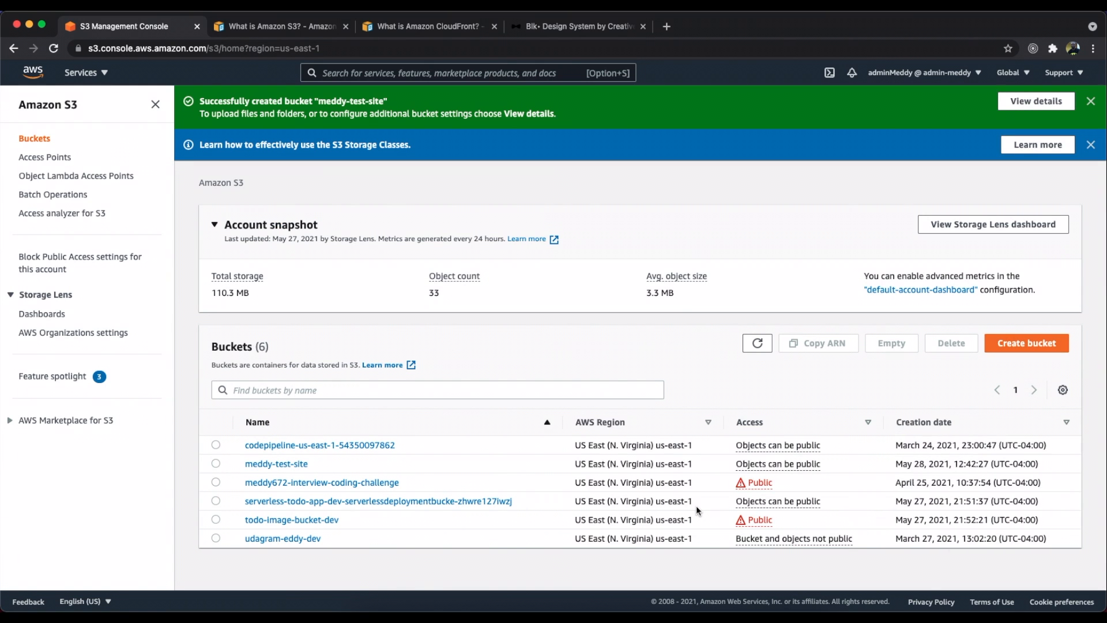
click(1092, 102)
click(1092, 103)
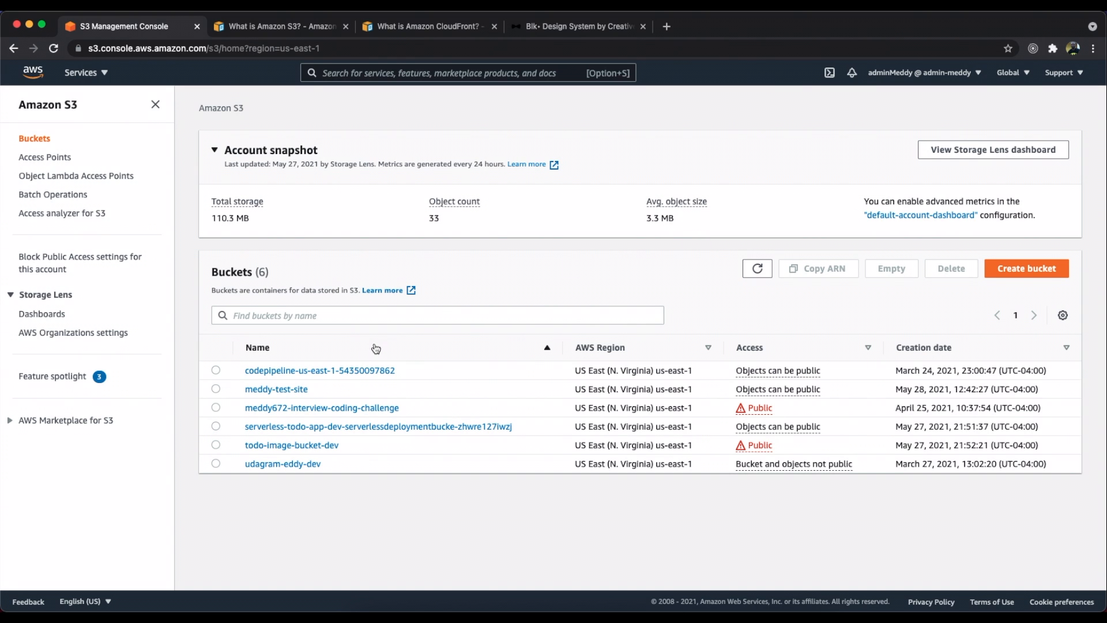
Step: Enable static website hosting on the meddy-test-site bucket with index.html as the index document and save the changes
click(282, 390)
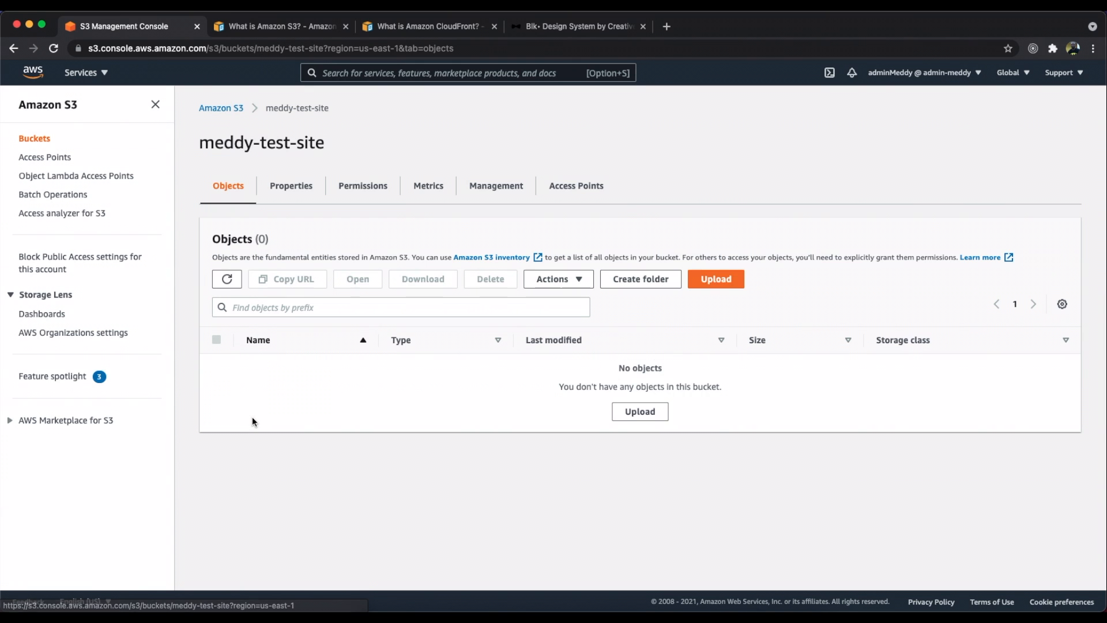
click(298, 193)
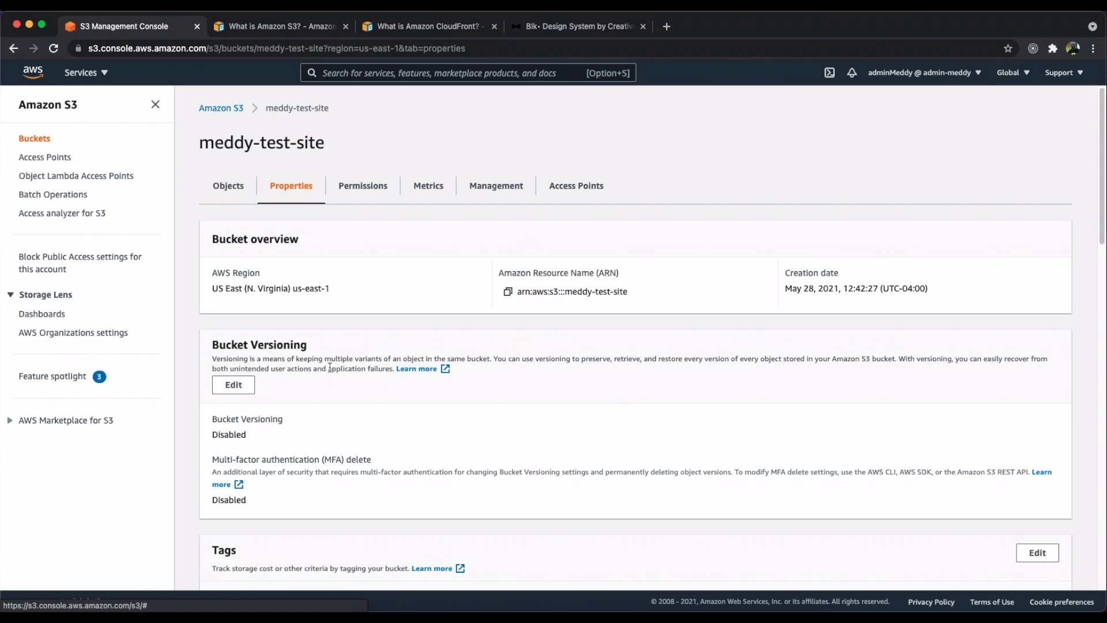
scroll(347, 395, down, 14)
scroll(361, 407, down, 1)
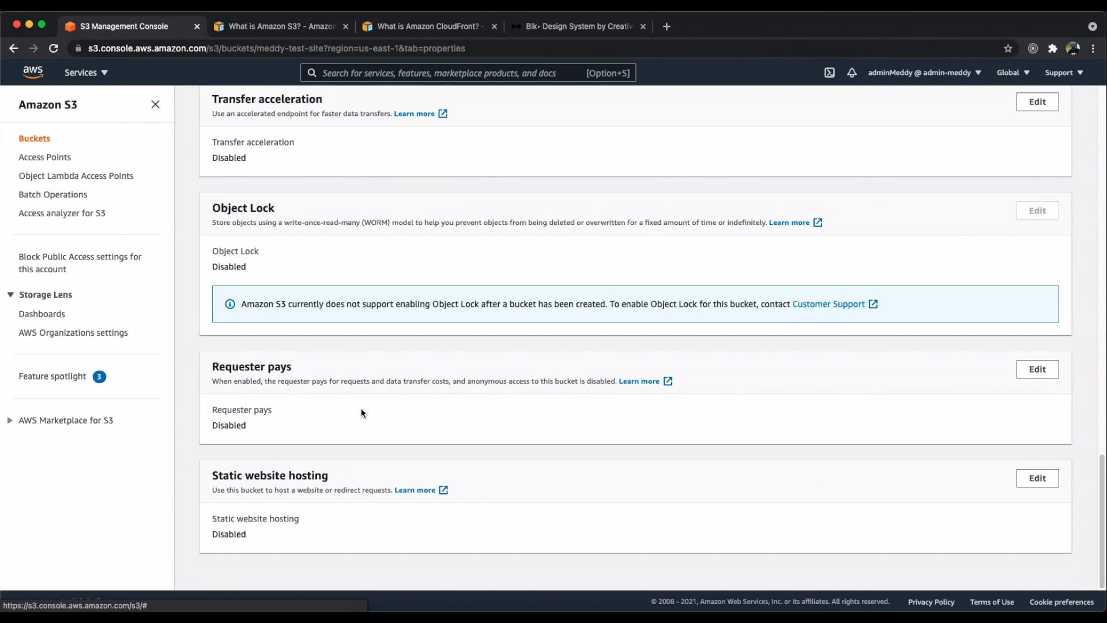
click(1033, 481)
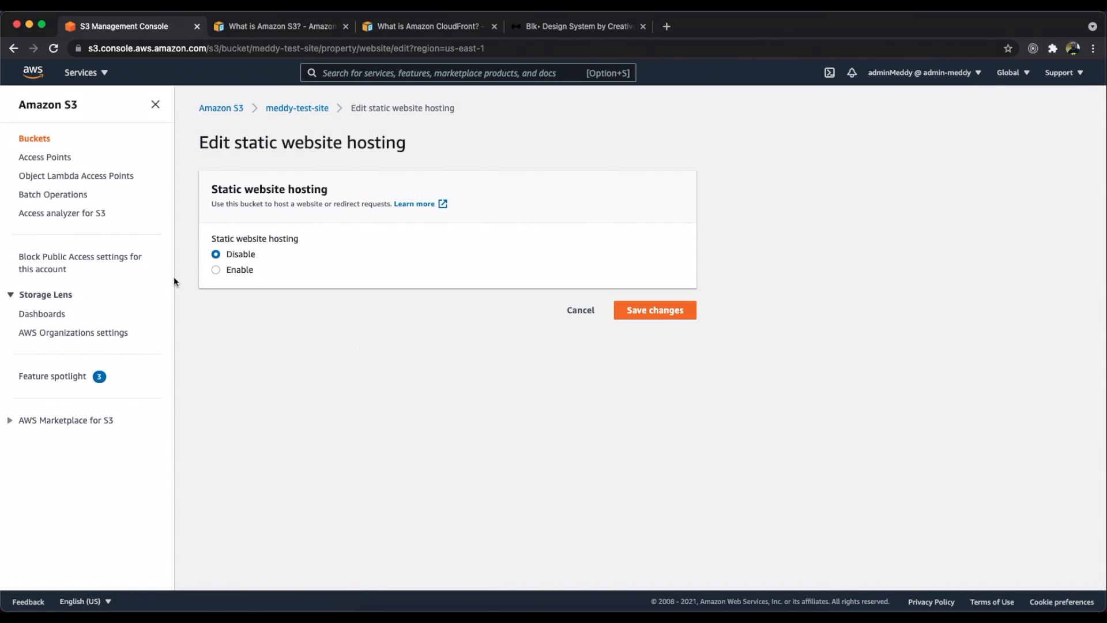
click(217, 270)
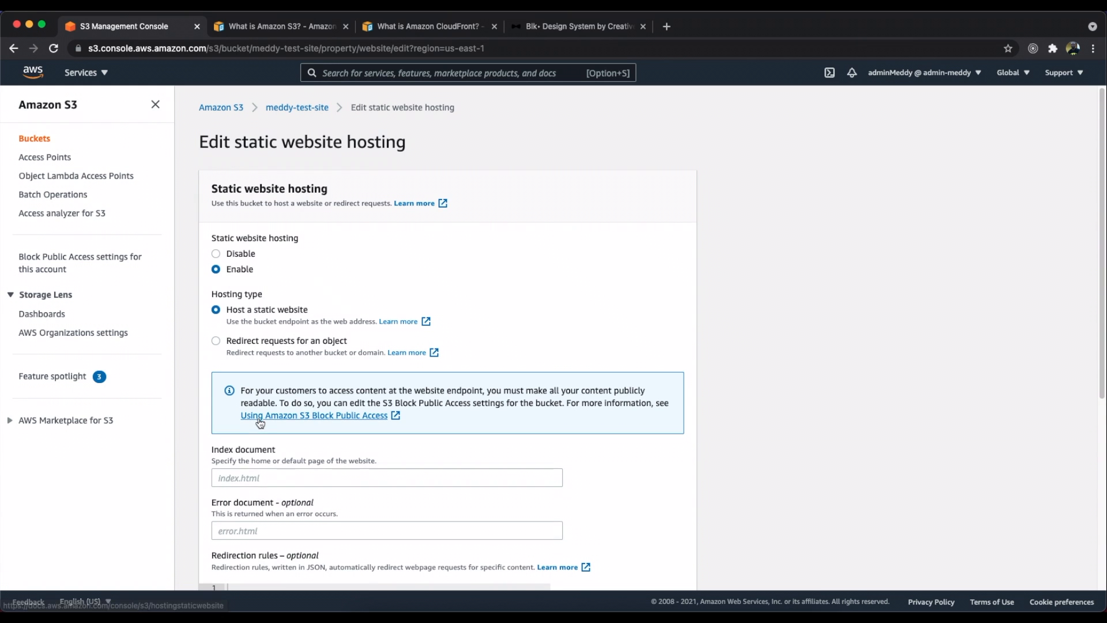
scroll(248, 387, down, 3)
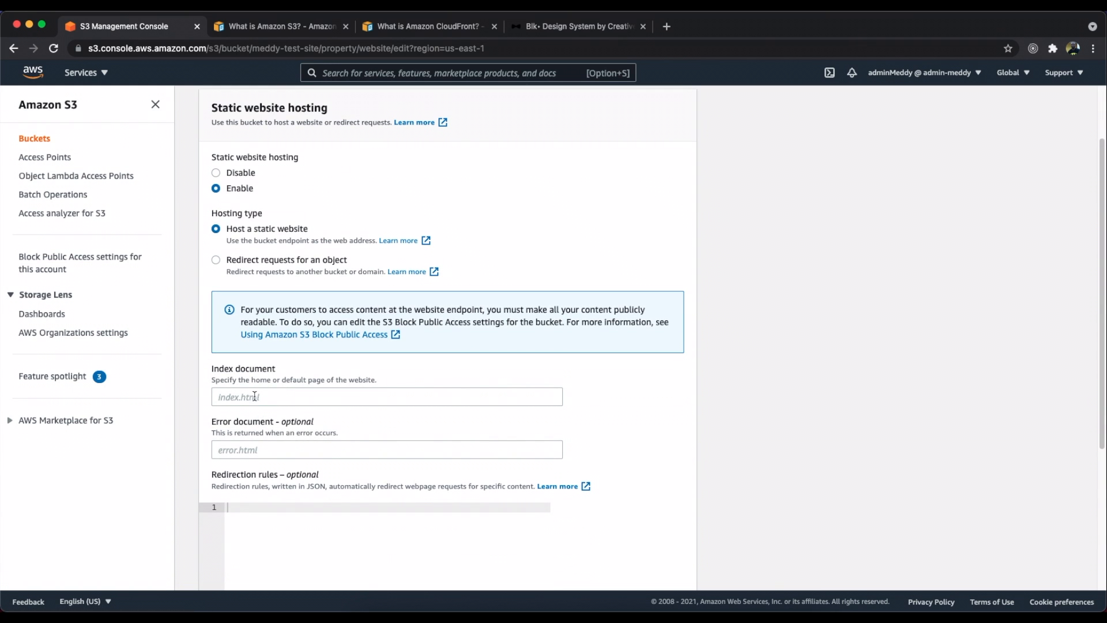
click(255, 396)
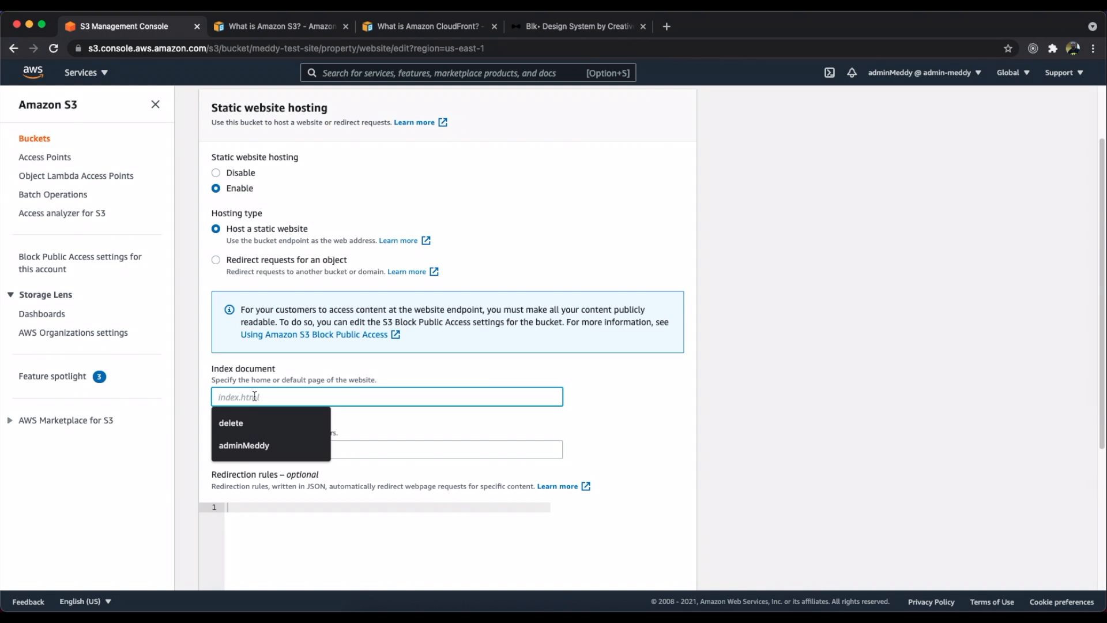
text(in)
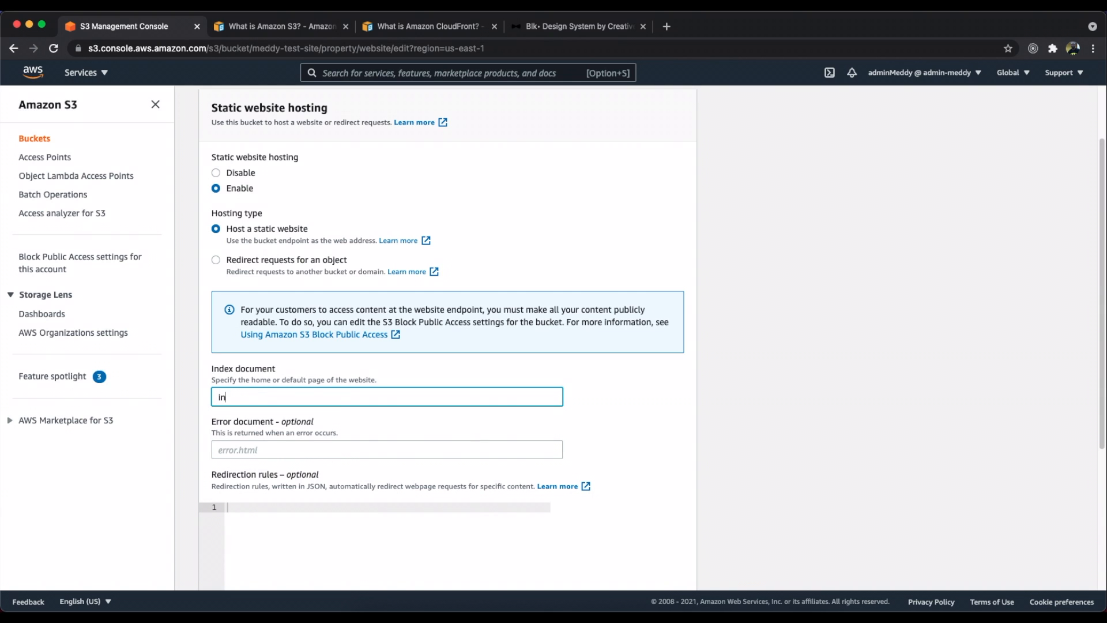
text(dex.html)
scroll(370, 424, down, 5)
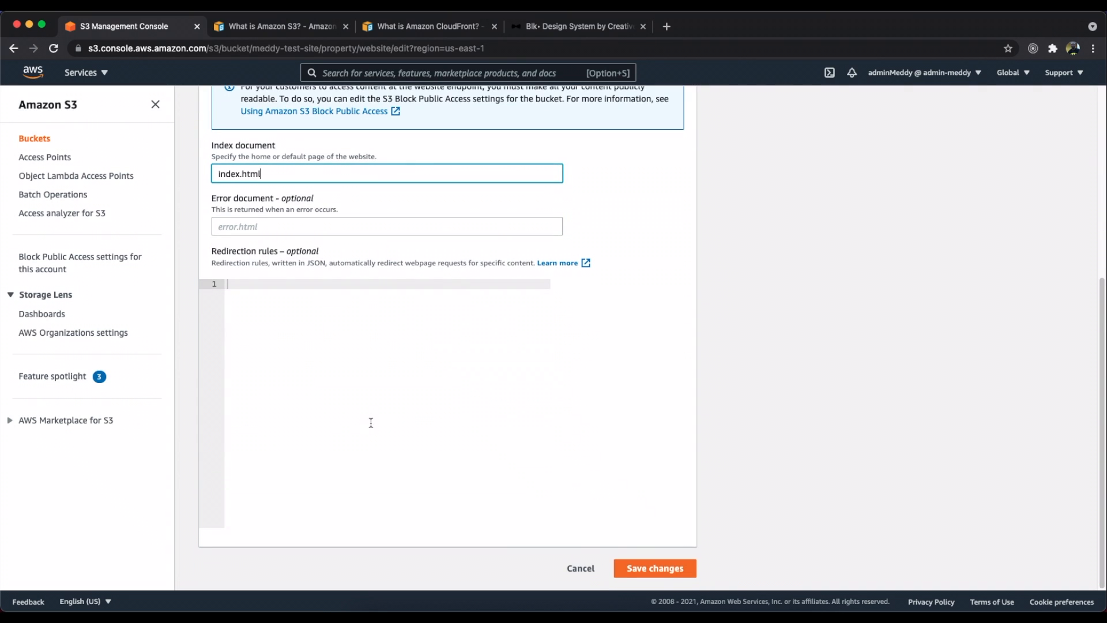
click(673, 563)
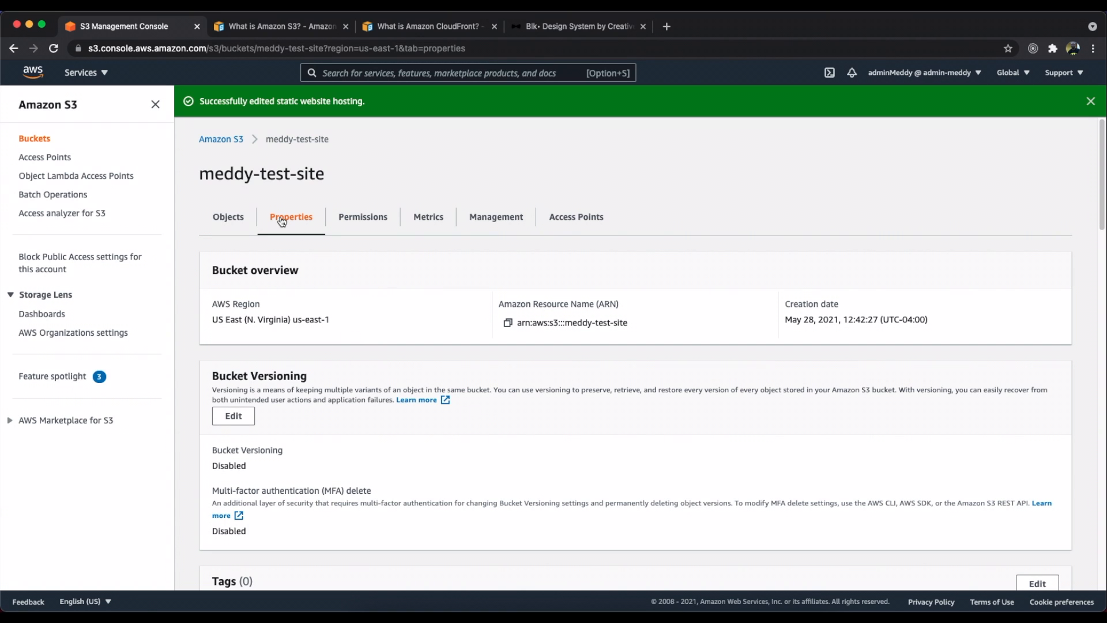
Step: Upload index.html and the css, fonts, img, js and vendor folders to the meddy-test-site bucket and close the upload status
click(237, 222)
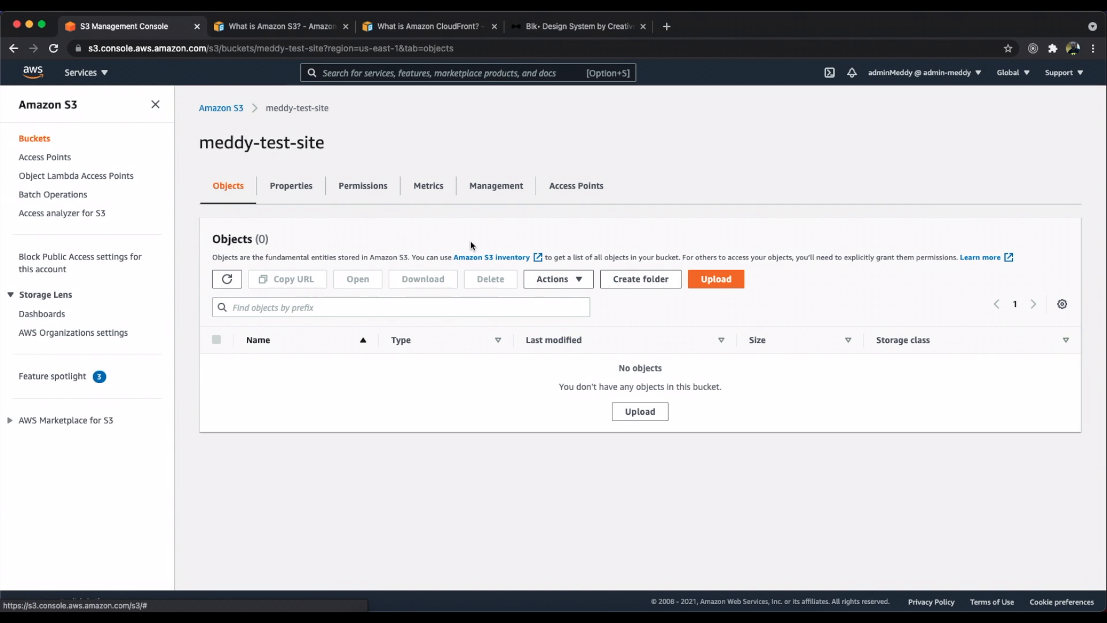
click(725, 282)
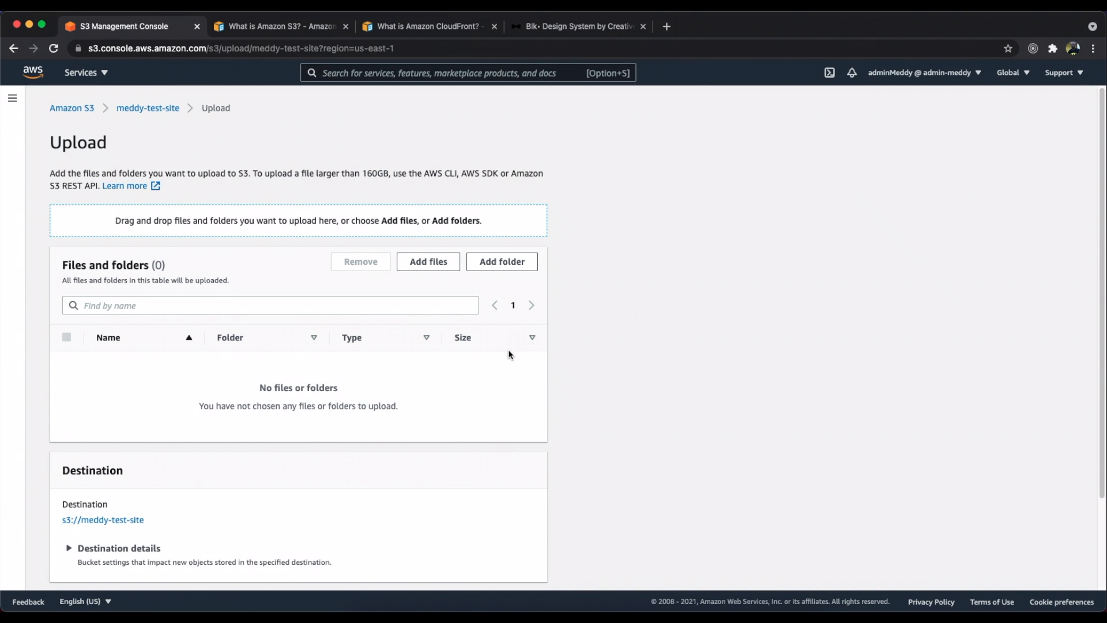
key(super+Tab)
drag(768, 217, 346, 225)
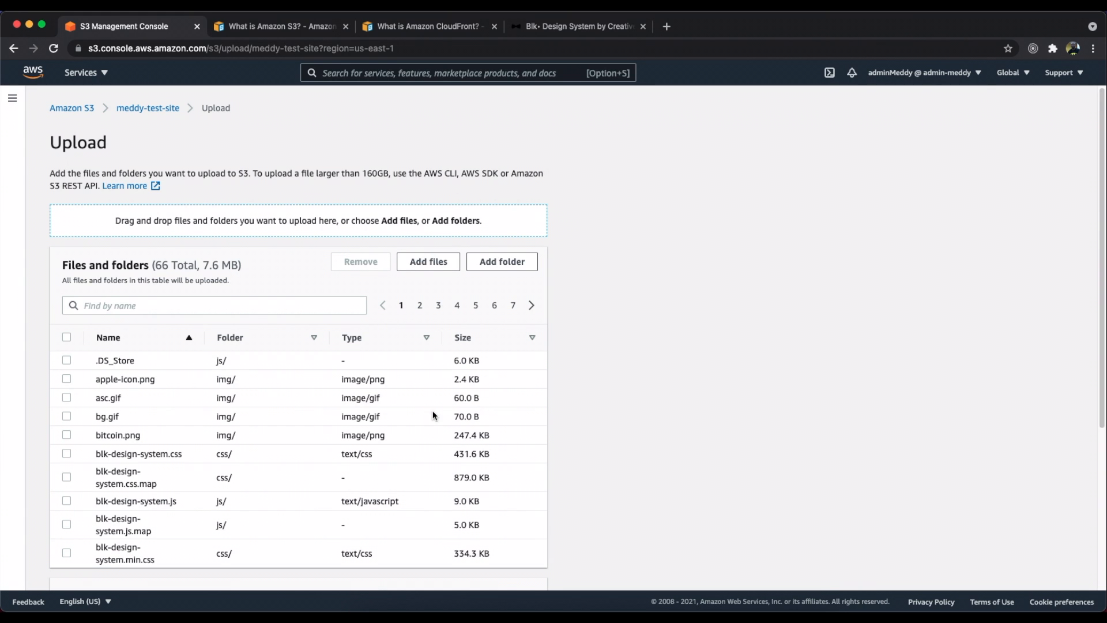
scroll(433, 346, down, 5)
click(518, 568)
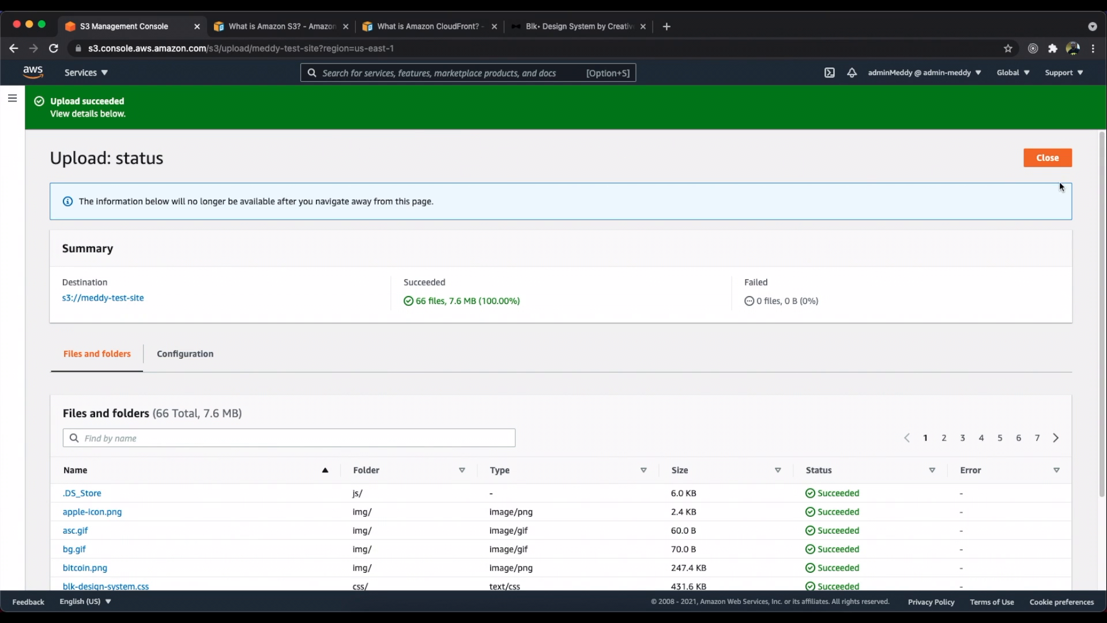
click(1053, 158)
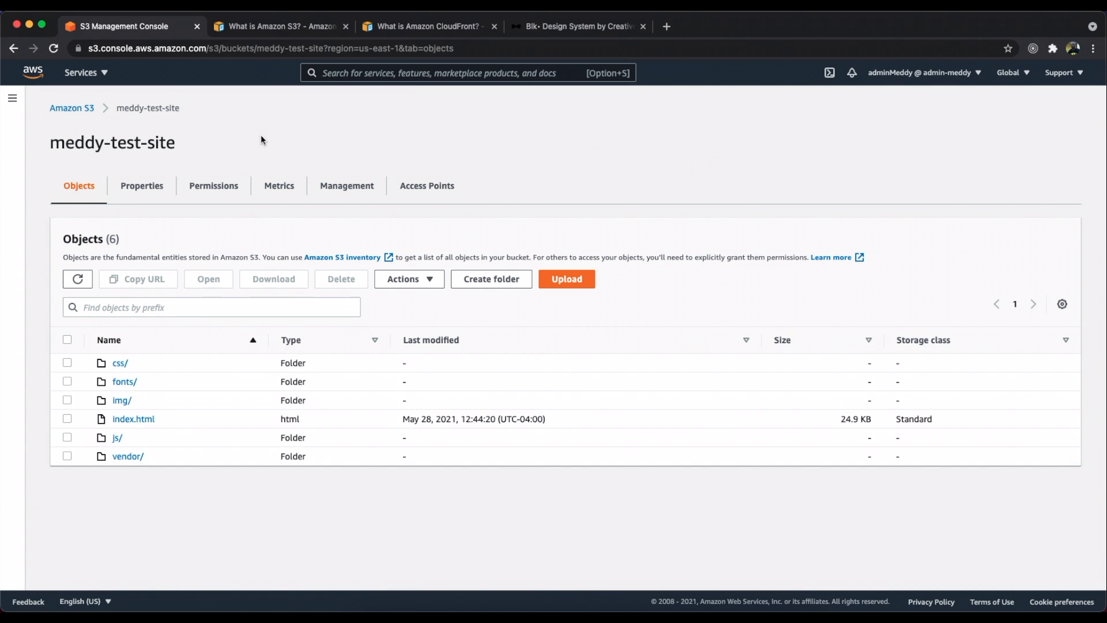
Step: Enter a bucket policy, version 2012-10-17 and Sid AddPerm, allowing principal * the s3:GetObject action on arn:aws:s3:::your-website/*
click(221, 186)
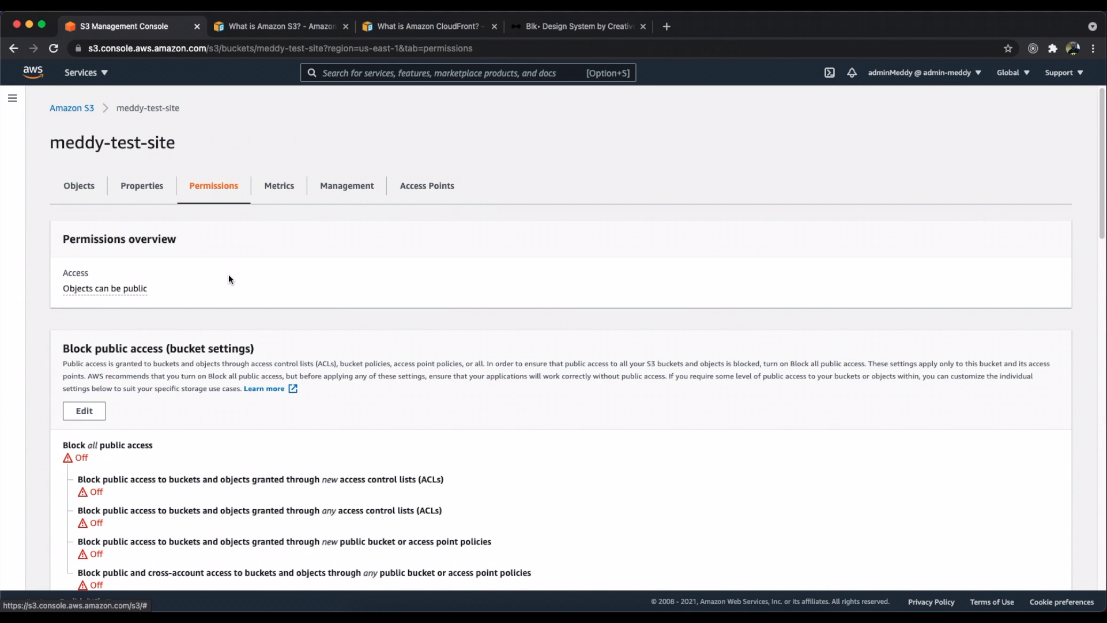
scroll(208, 277, down, 5)
scroll(212, 282, down, 1)
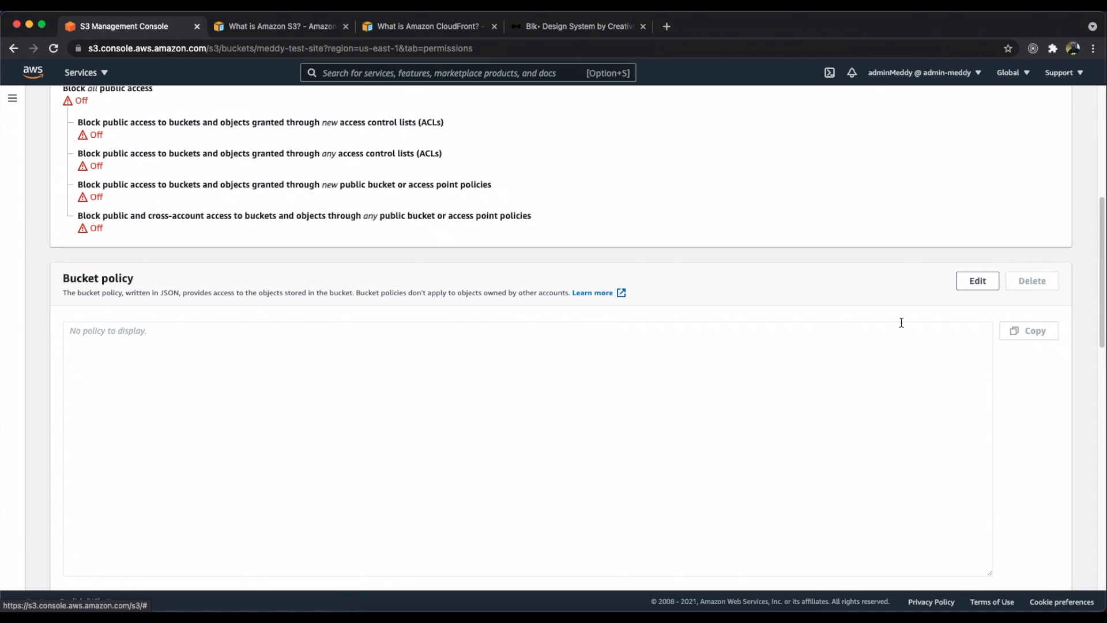
click(965, 286)
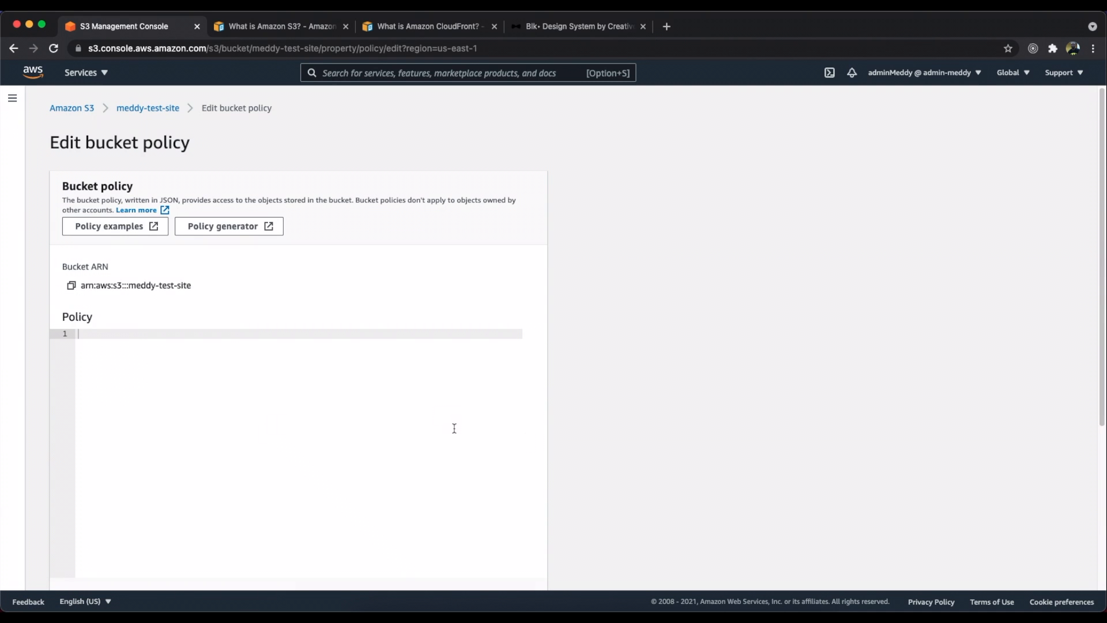
click(128, 335)
text({ "Version":"2012-10-17", "Statement":[  {    "Sid":"AddPerm",    "Effect":"Allow",    "Principal": "*",    "Action":["s3:GetObject"],    "Resource":["arn:aws:s3:::your-website/*"]  } ] })
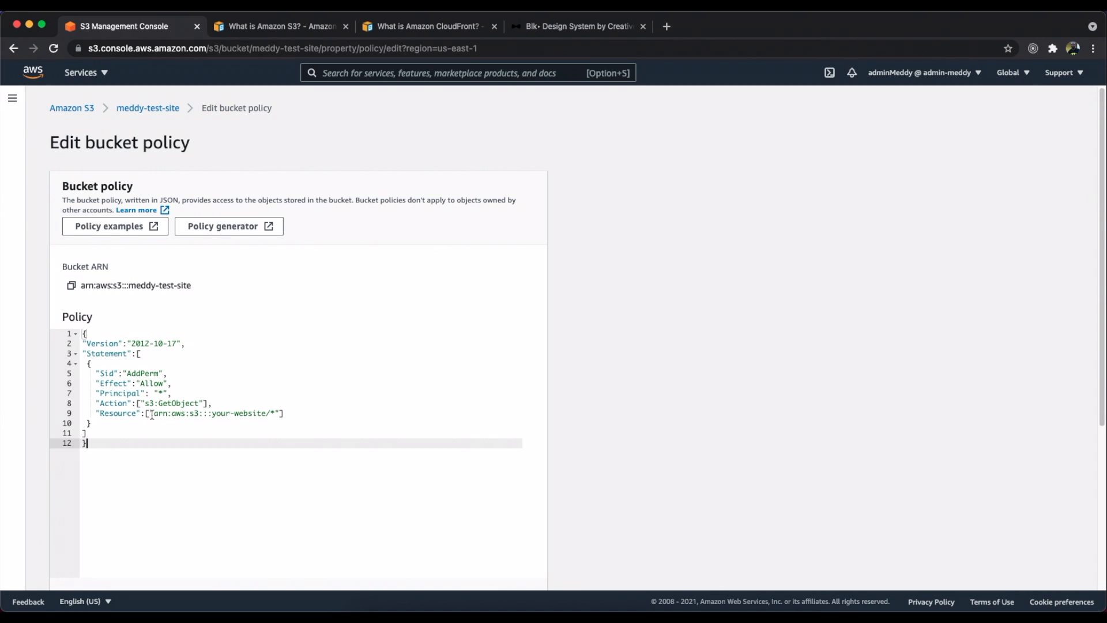
Step: Replace the placeholder ARN in the policy's Resource with the bucket ARN arn:aws:s3:::meddy-test-site, keeping the /* suffix, and save the policy
click(72, 287)
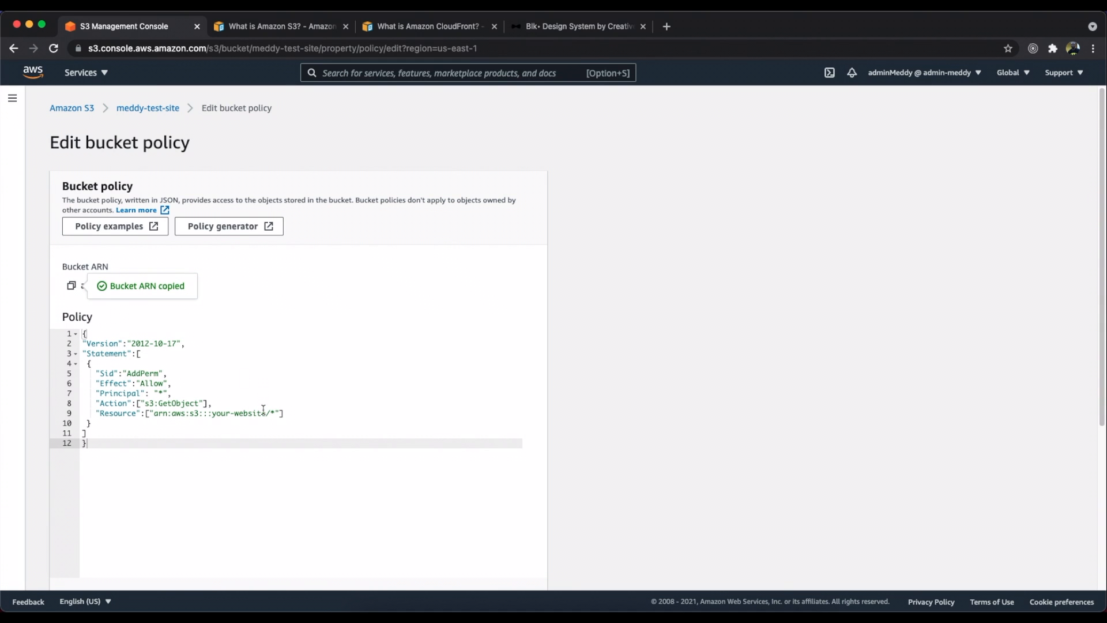
drag(264, 414, 157, 414)
key(super+v)
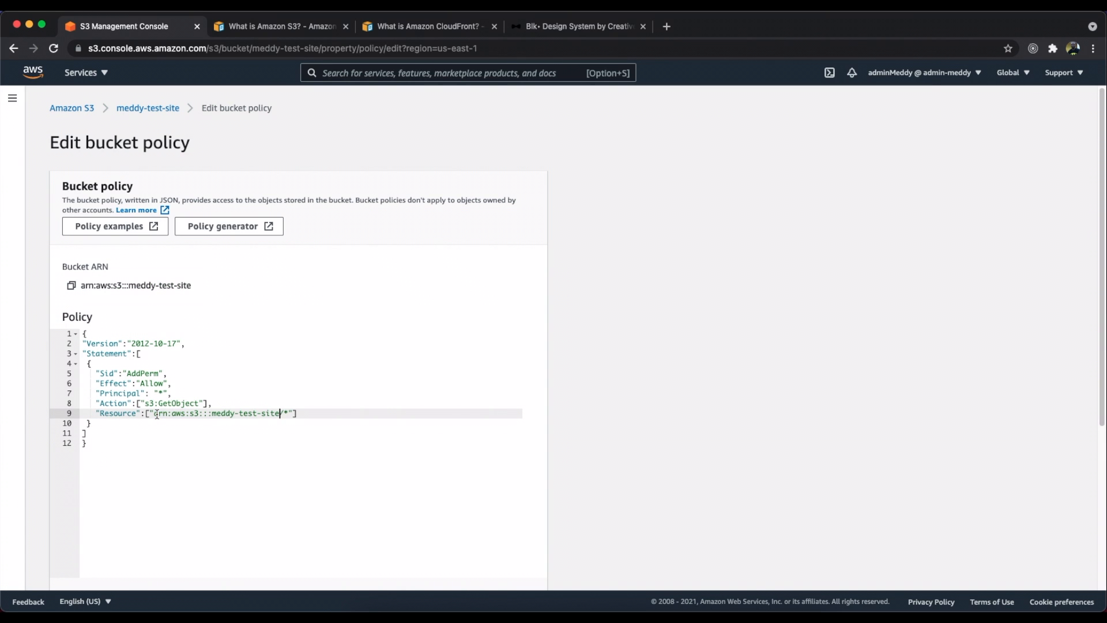
scroll(642, 416, down, 1)
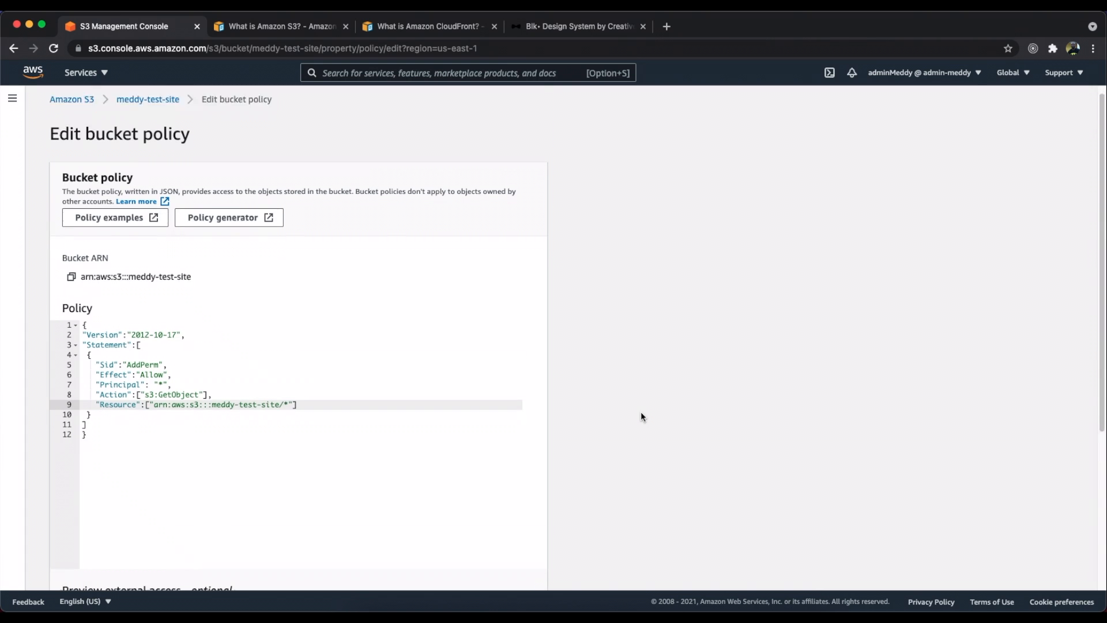
scroll(642, 410, down, 5)
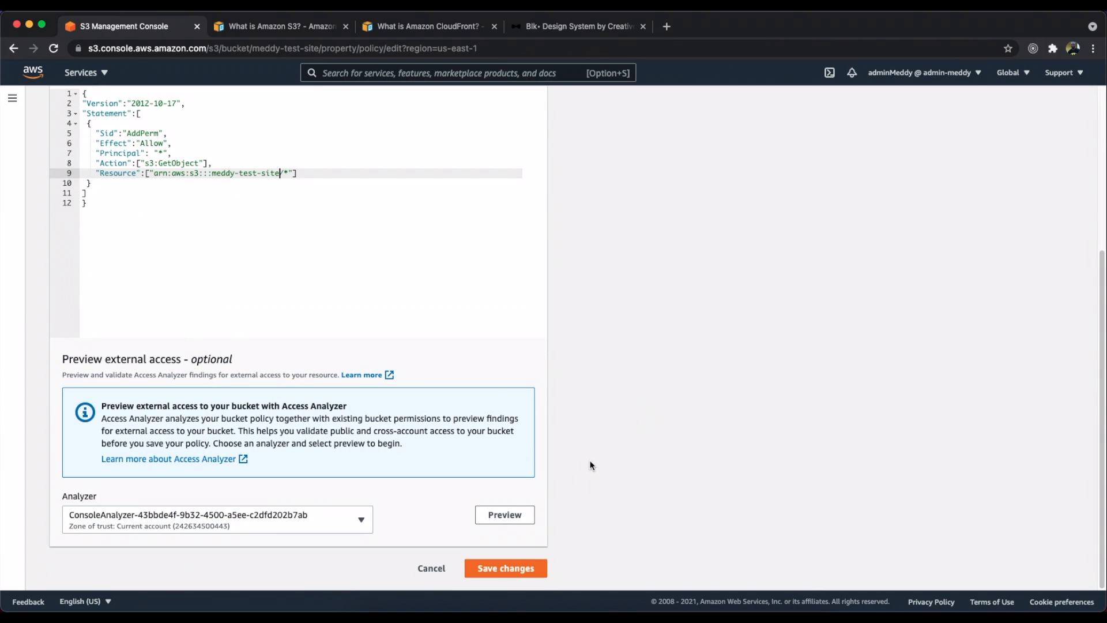
click(538, 571)
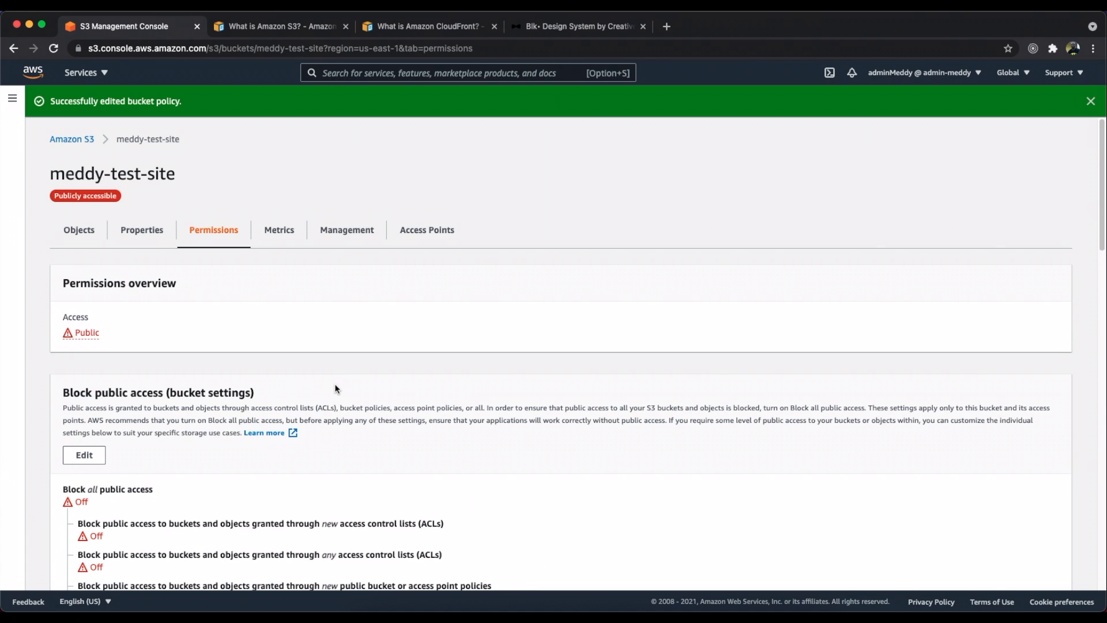
Step: Open the bucket website endpoint from the static website hosting properties to view the hosted site
scroll(338, 385, down, 1)
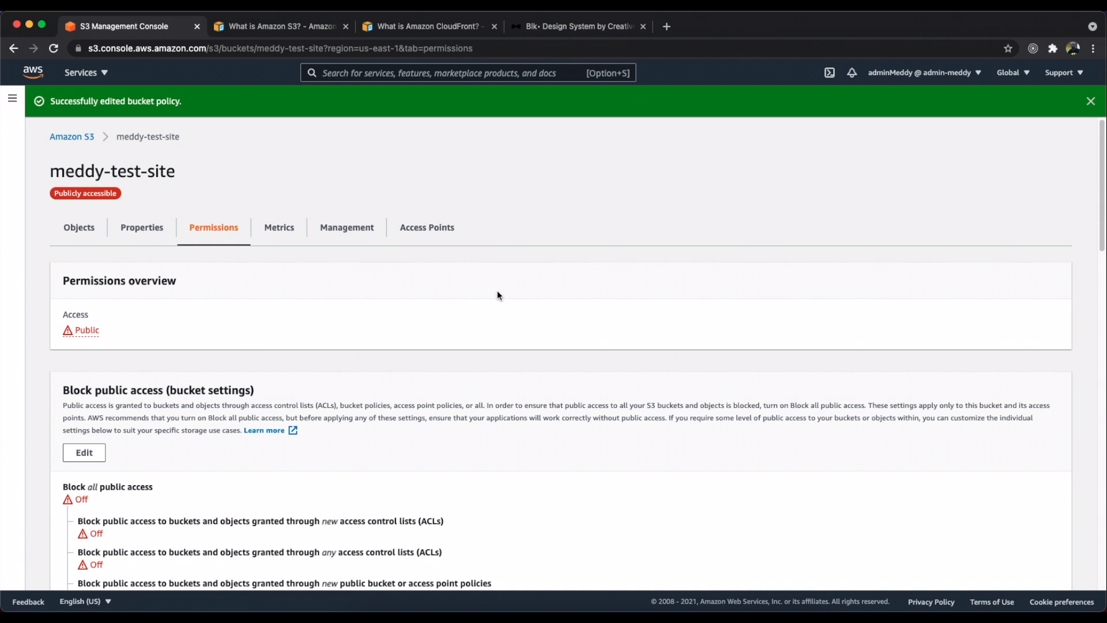
click(153, 236)
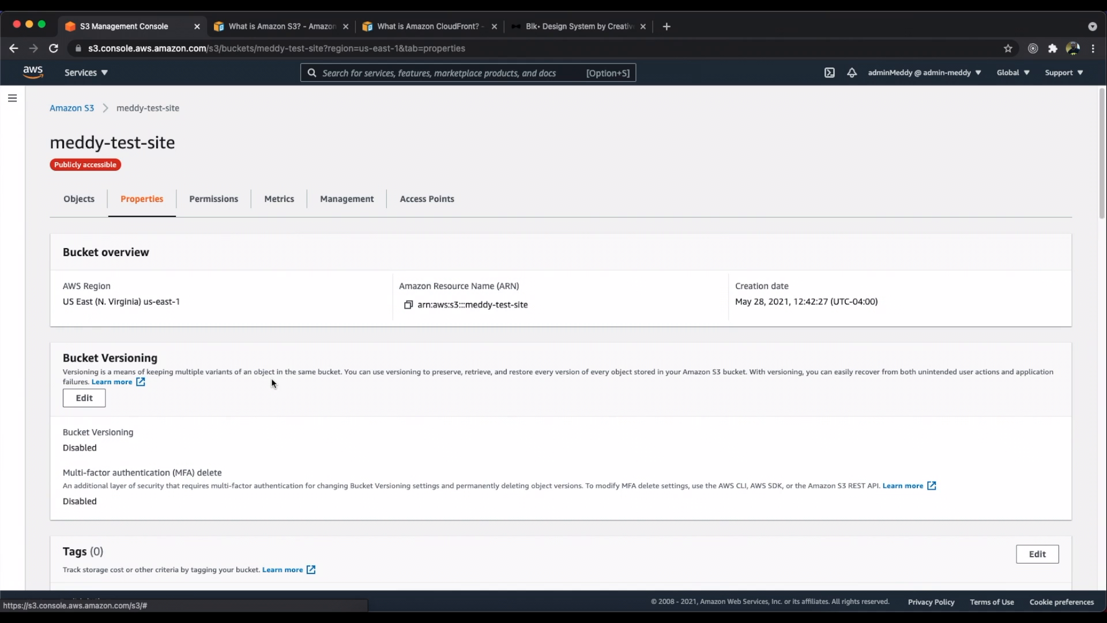
scroll(271, 378, down, 20)
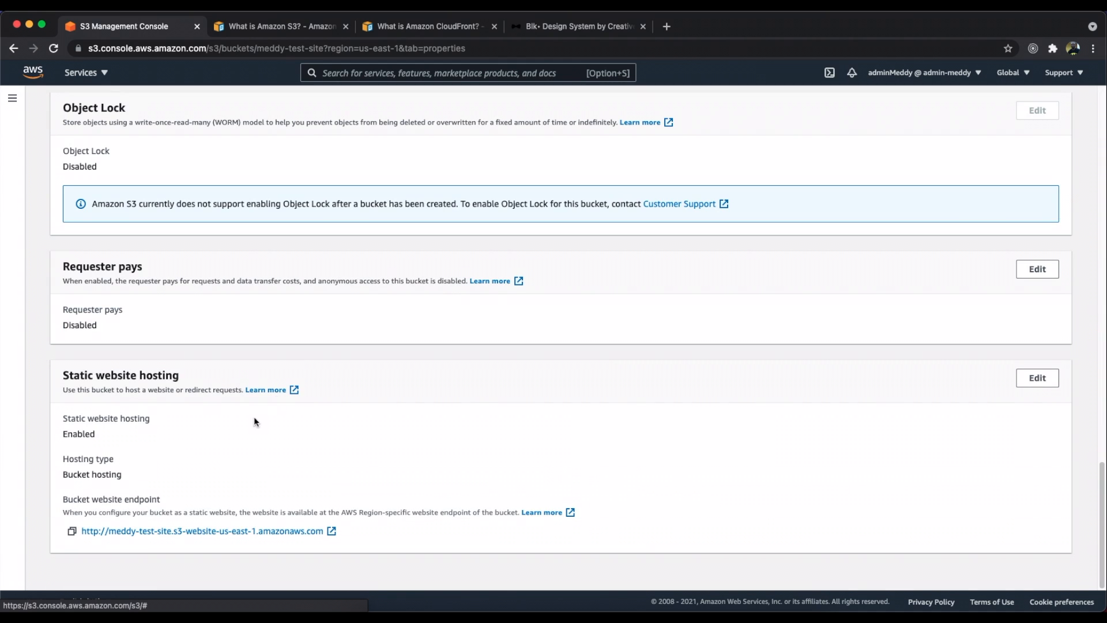
click(218, 530)
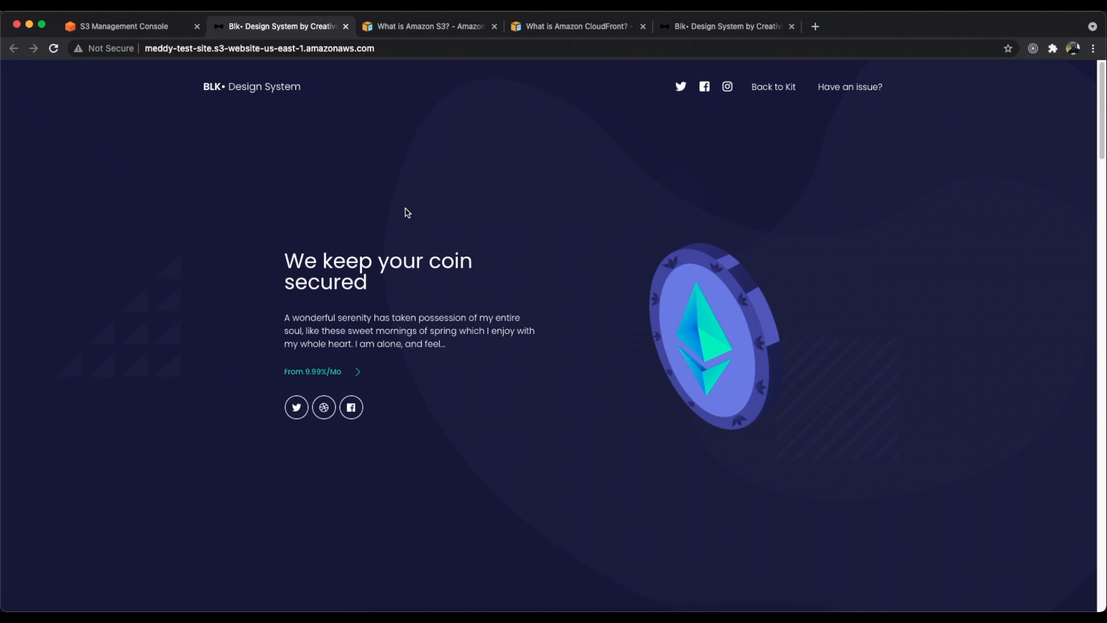
Step: Return to the AWS console, search the services for CloudFront and open it
click(166, 31)
scroll(331, 250, up, 2)
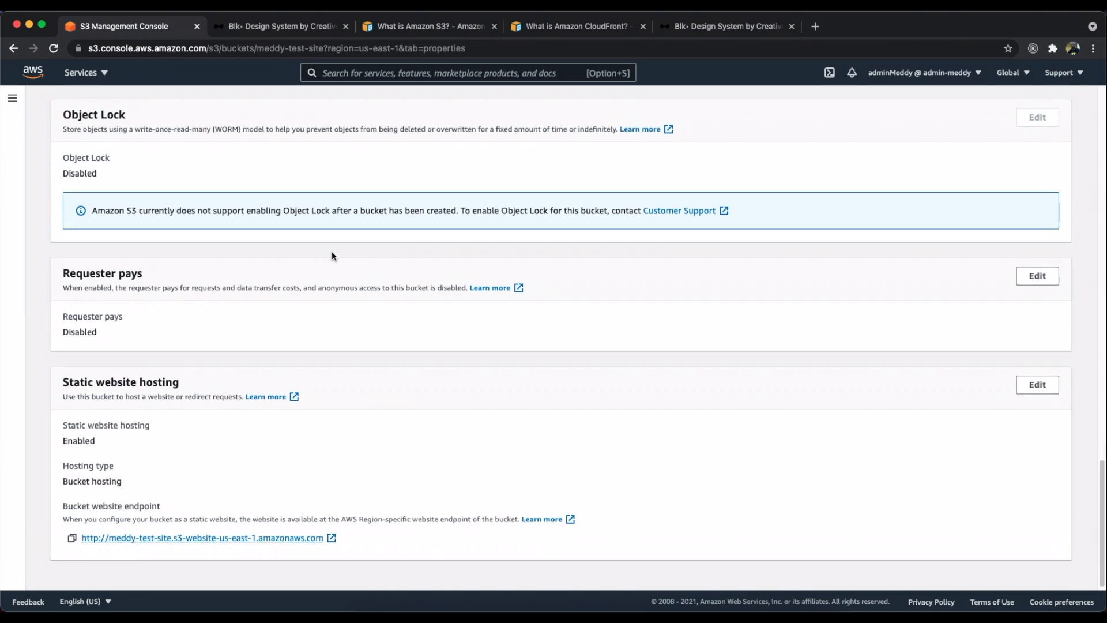
click(97, 75)
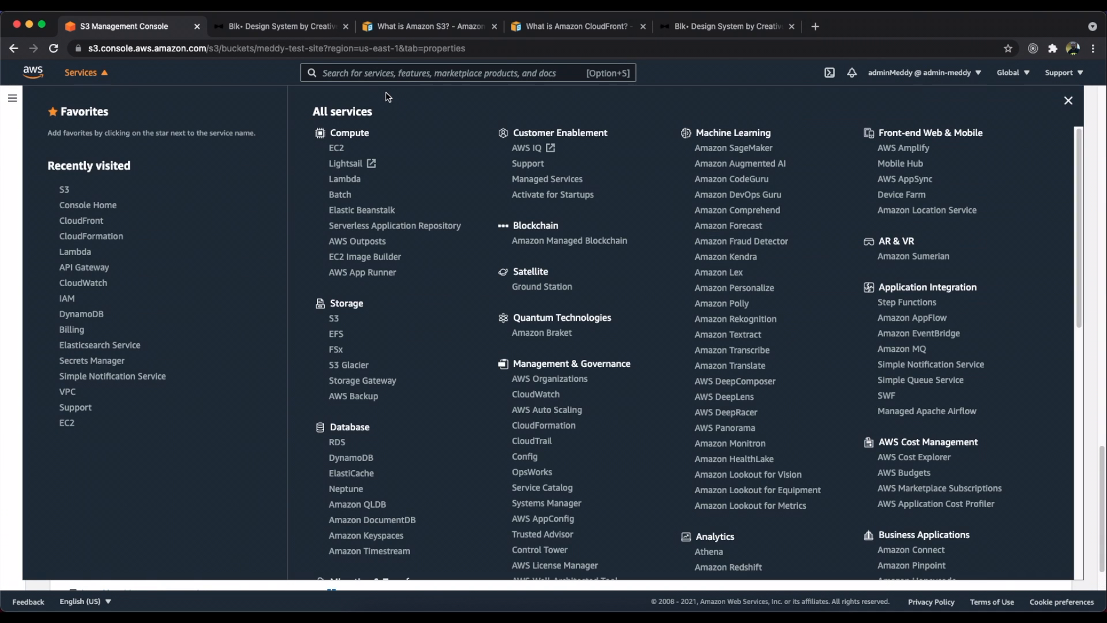
click(367, 69)
text(c)
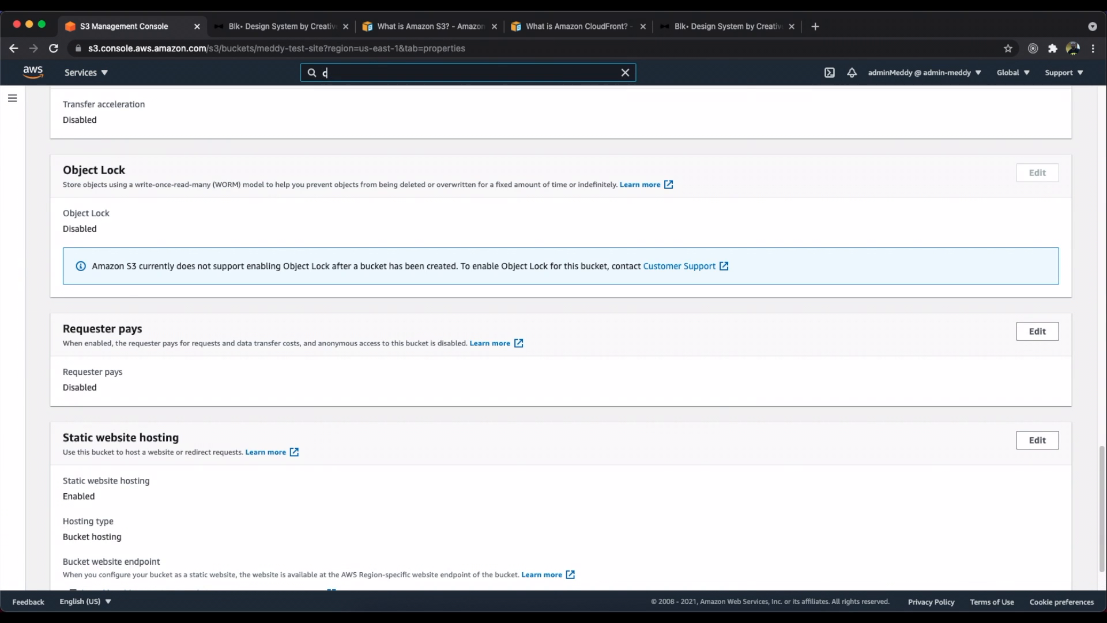
text(loudfr)
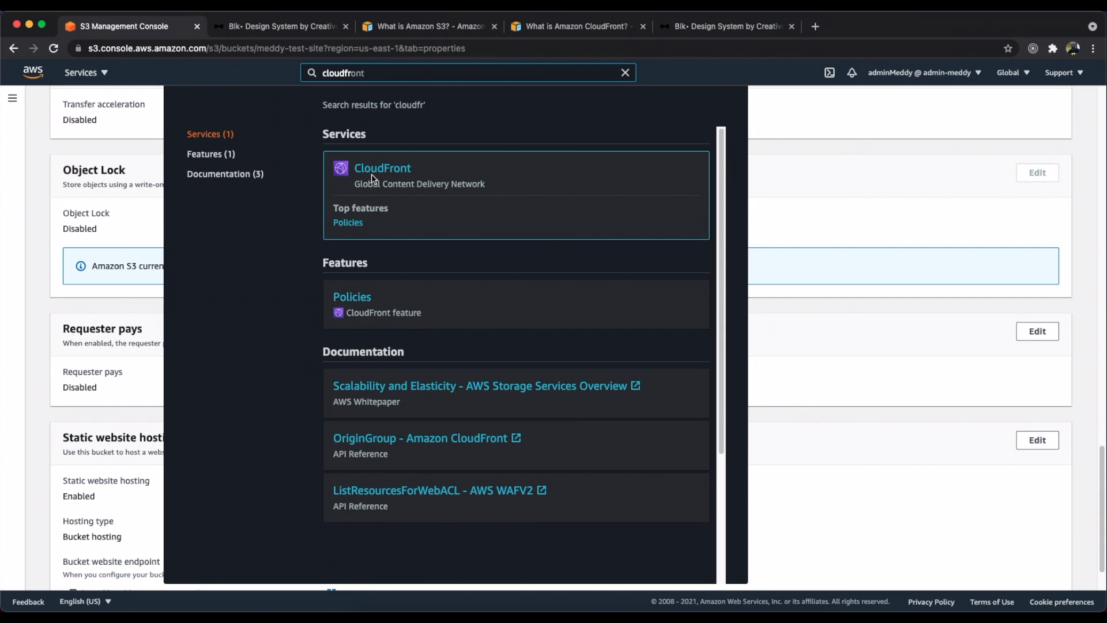
click(374, 171)
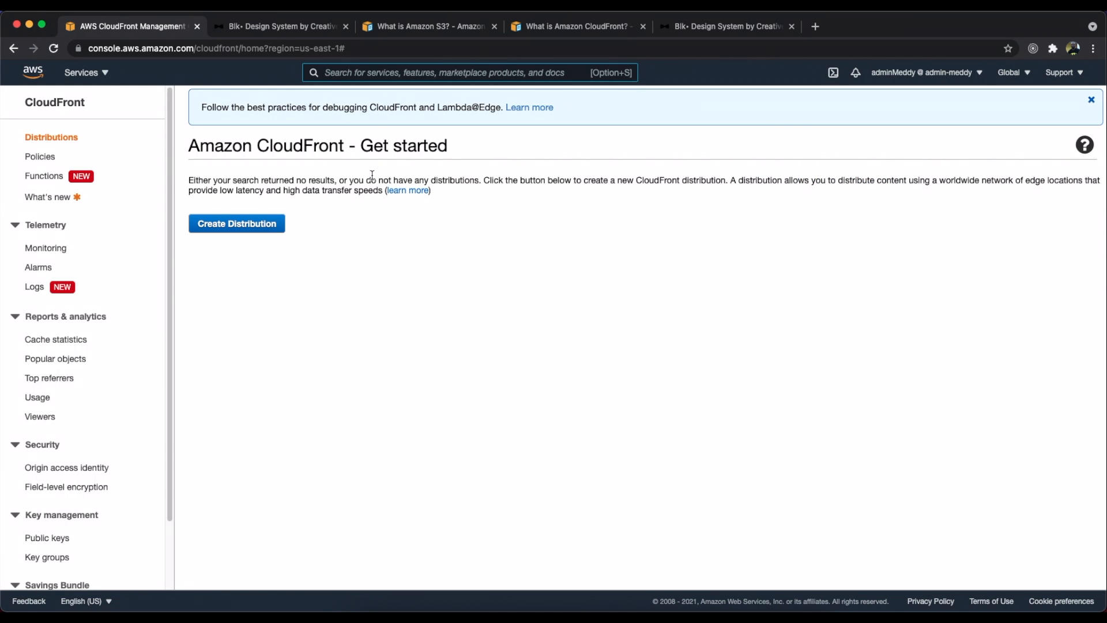
Step: Start a new web distribution with meddy-test-site.s3.amazonaws.com as the origin domain name
click(260, 224)
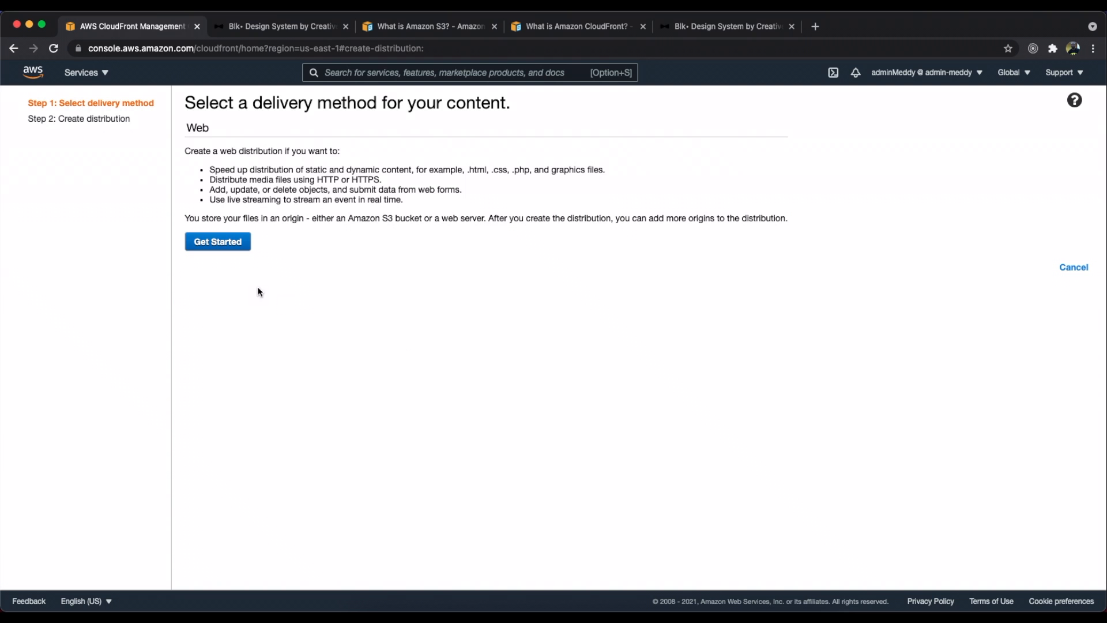
click(228, 243)
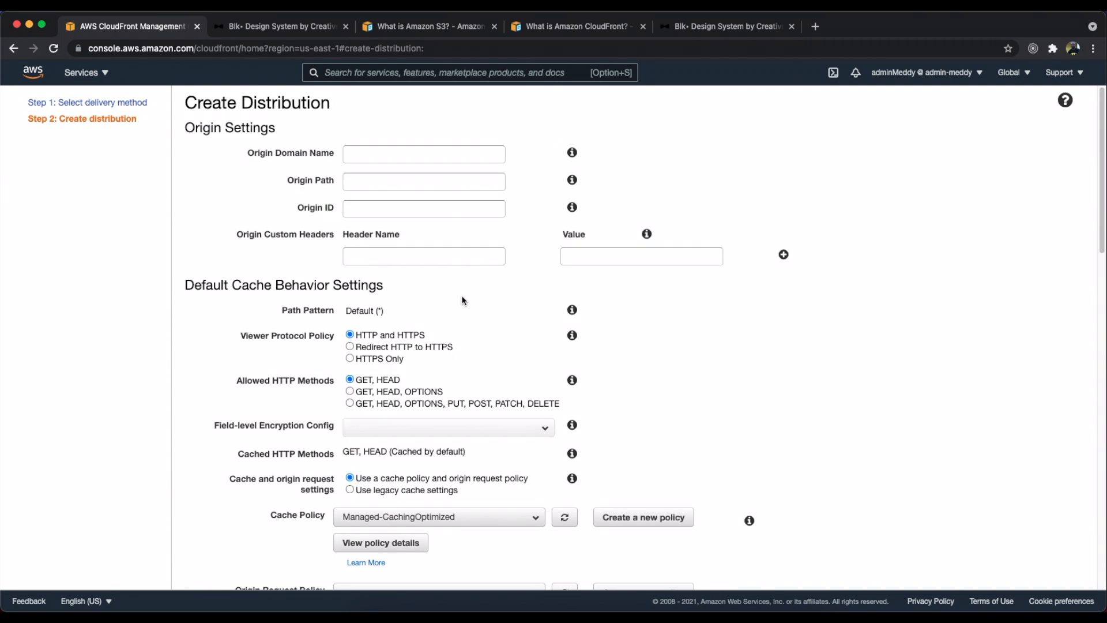
click(392, 151)
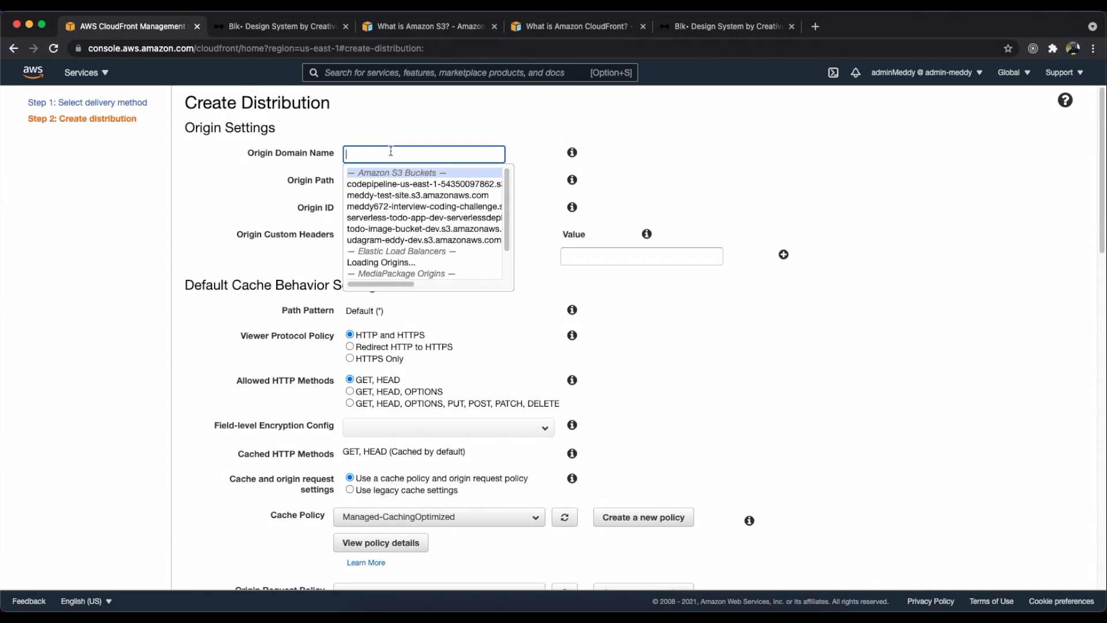
click(403, 195)
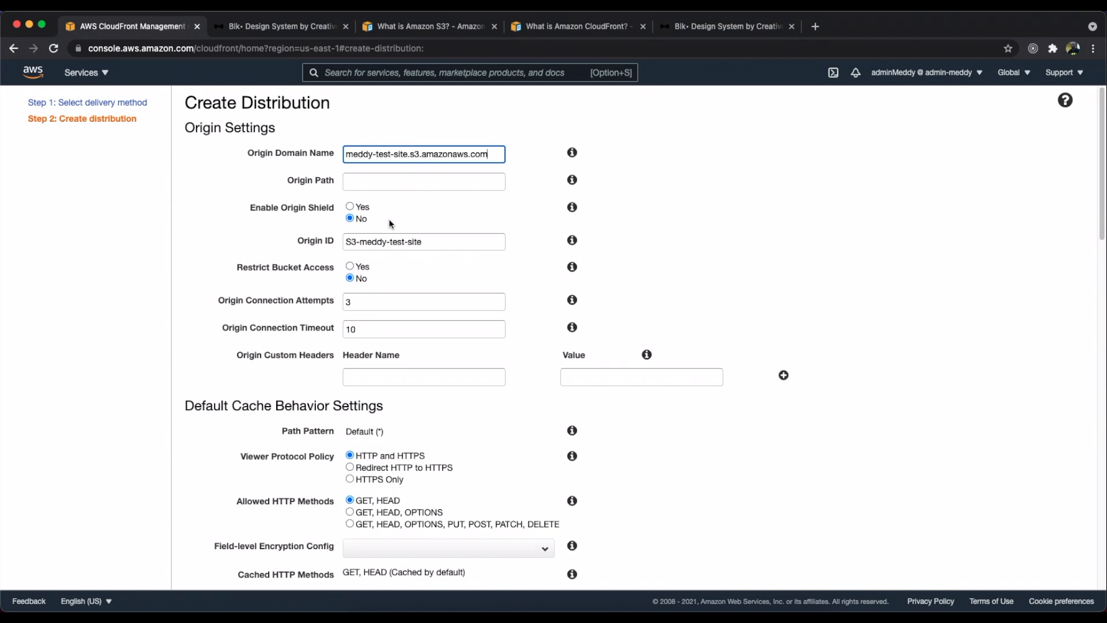
Step: Restrict bucket access for the distribution's origin and choose to create a new origin access identity
scroll(389, 219, down, 1)
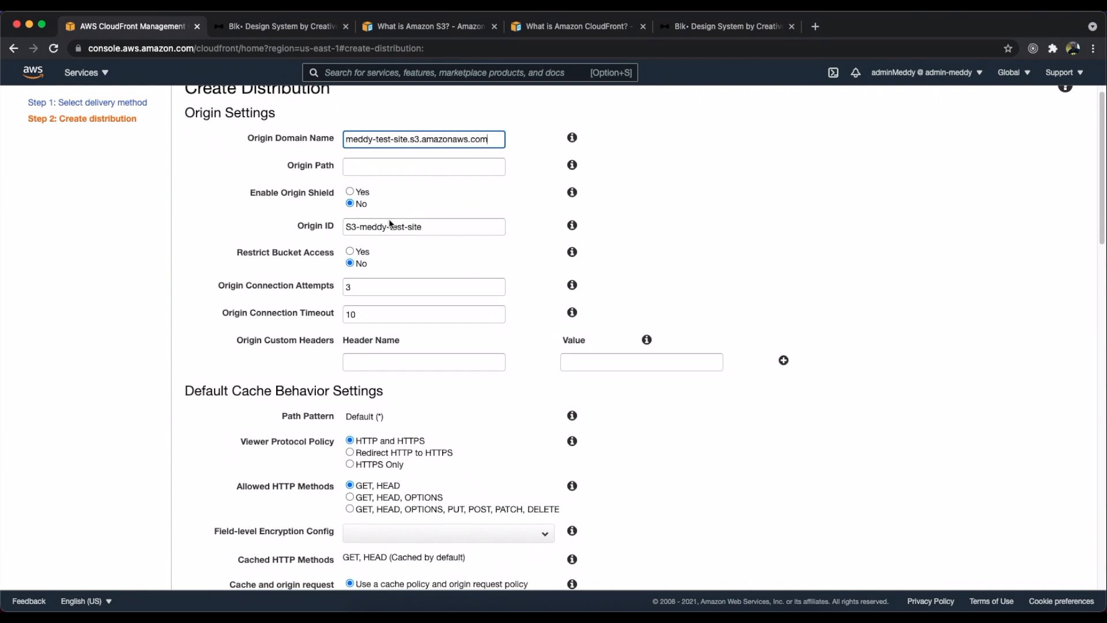
click(350, 252)
scroll(403, 295, down, 1)
click(351, 280)
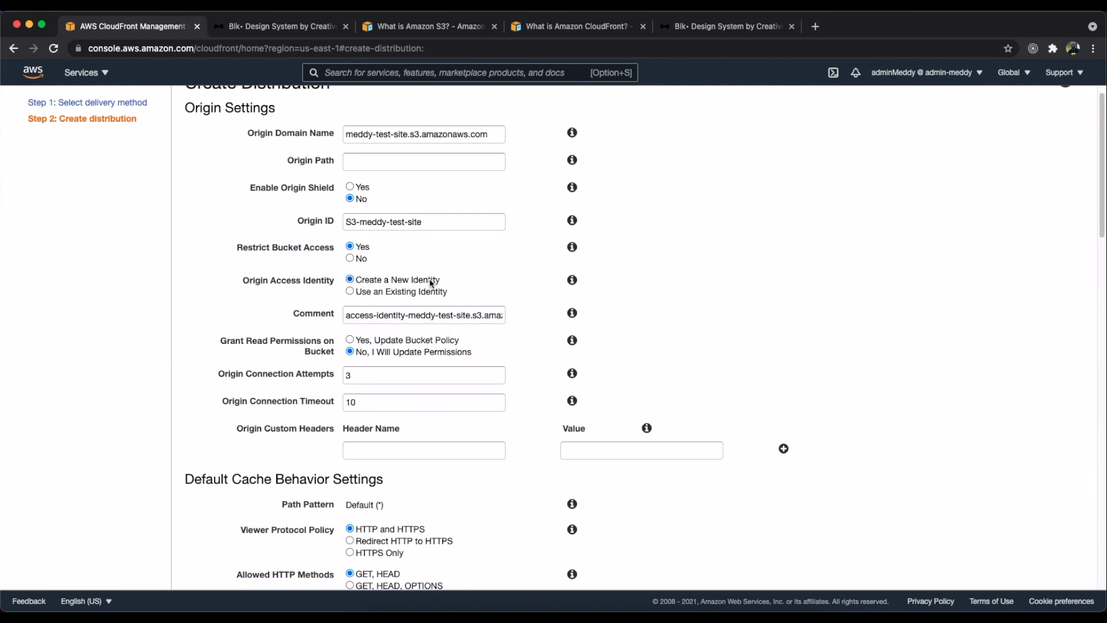
Step: Replace the origin access identity comment with "Allow access to s3 bucket"
scroll(442, 276, down, 1)
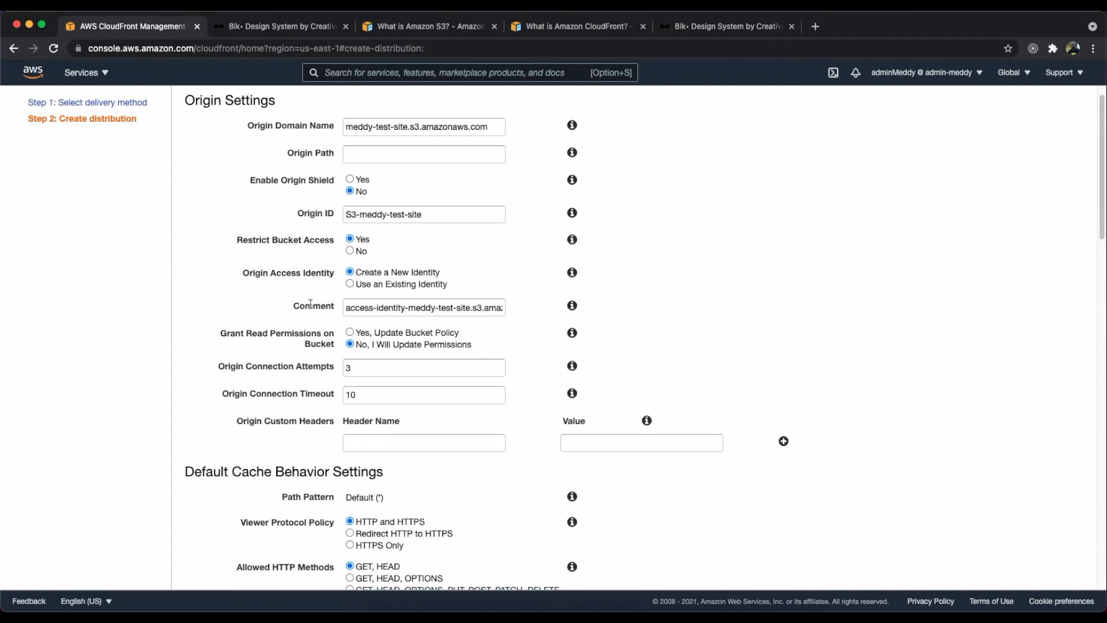
click(442, 308)
triple_click(442, 308)
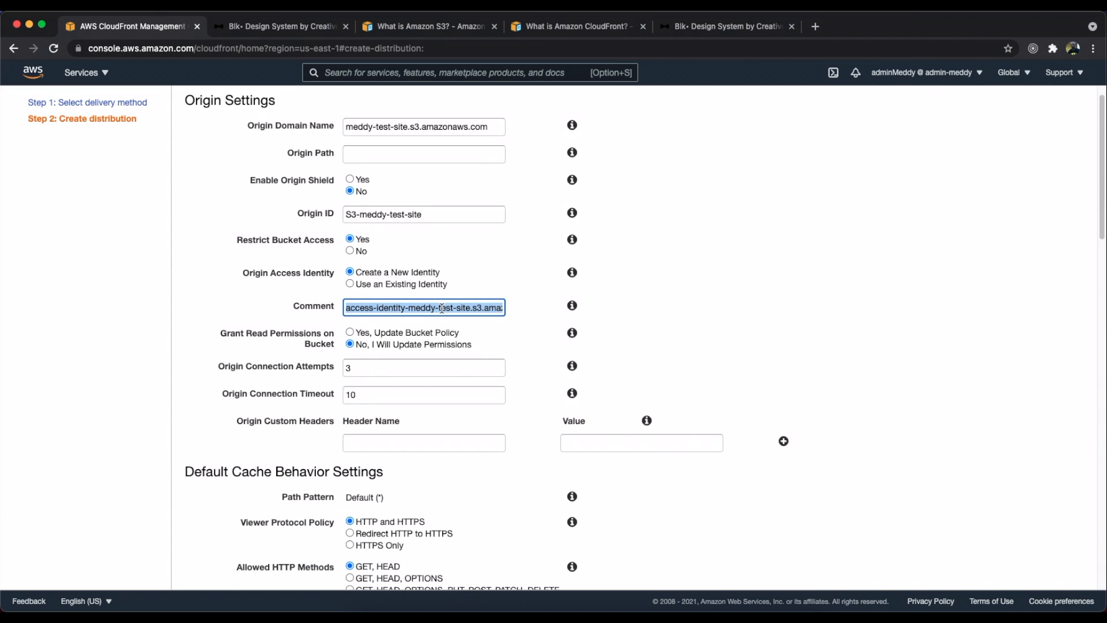
key(BackSpace)
text(Allow)
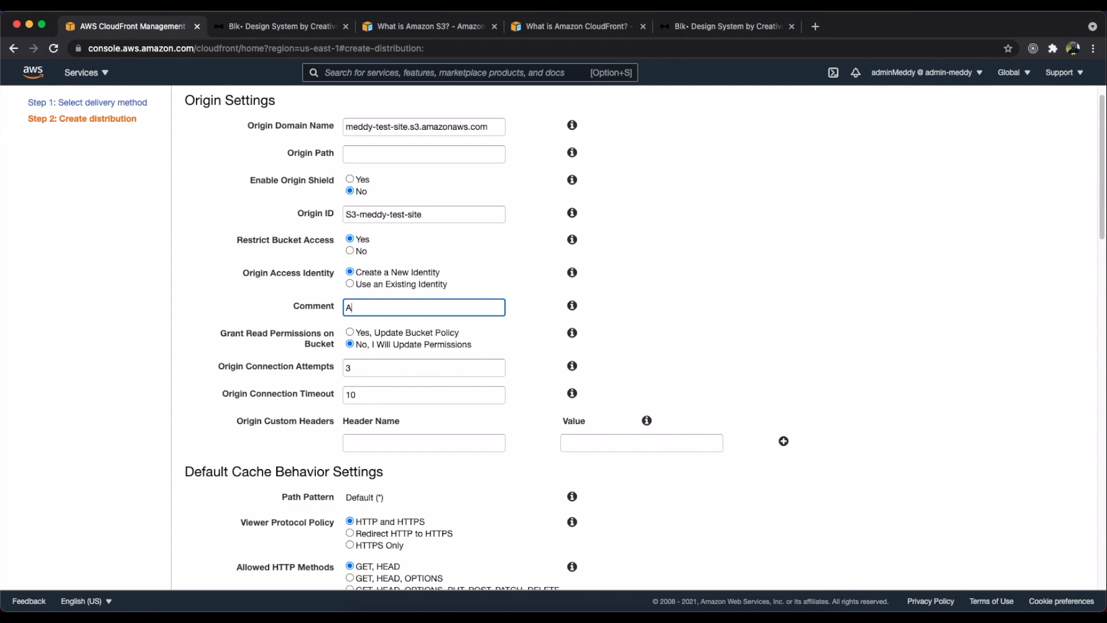
text(ccess to s3 bucket)
Step: Set the default cache behavior's viewer protocol policy to Redirect HTTP to HTTPS
scroll(473, 353, down, 3)
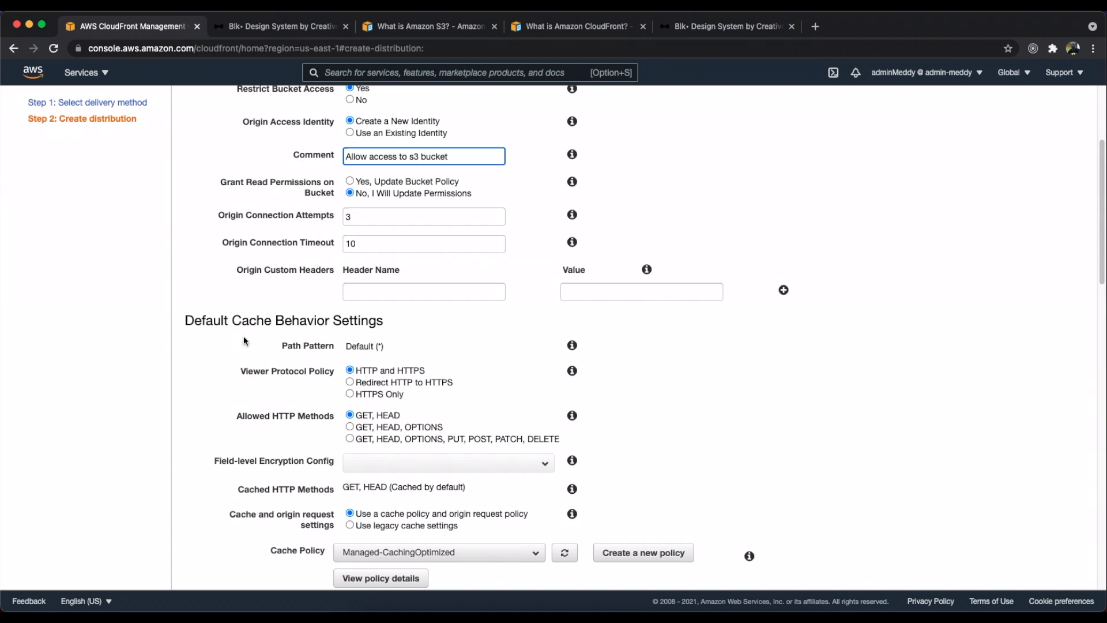
click(350, 382)
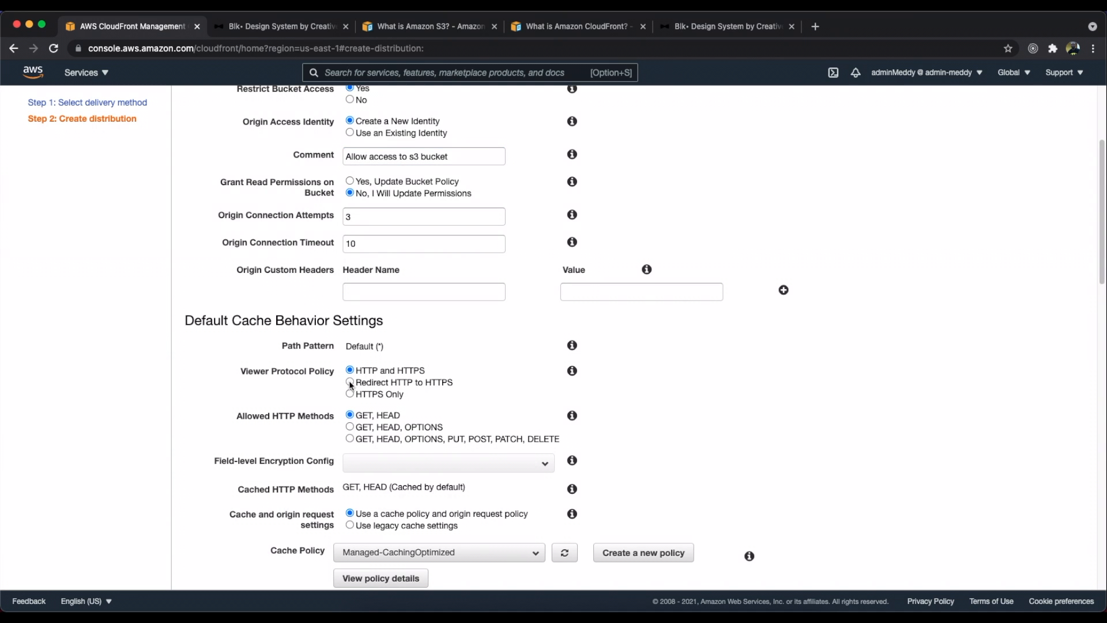
scroll(389, 421, down, 3)
scroll(390, 422, down, 10)
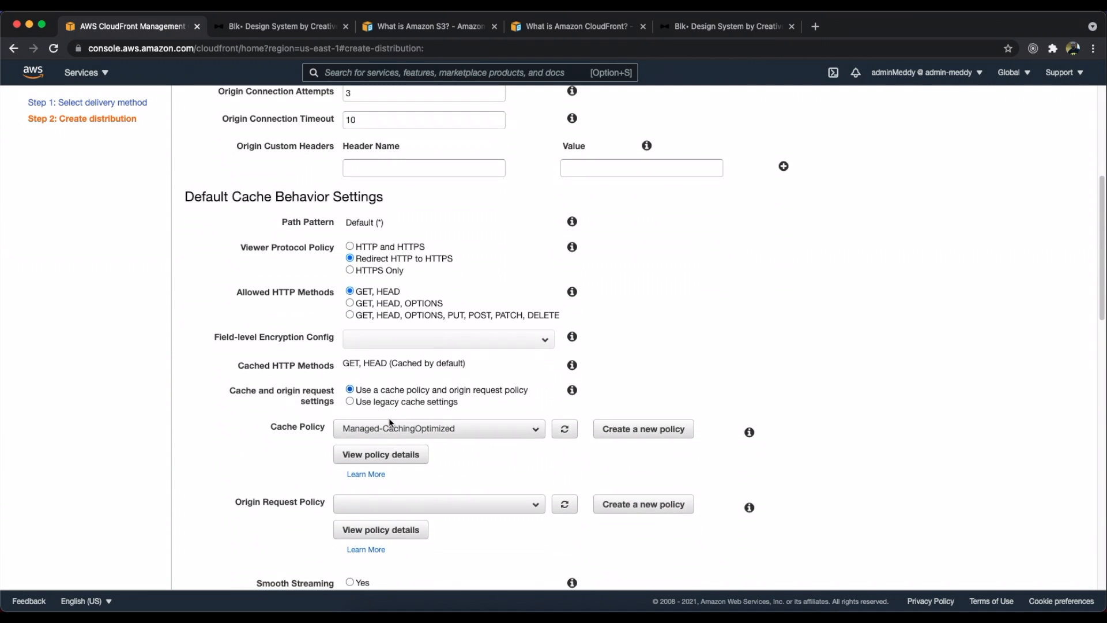
Step: Set the distribution's default root object to index.html and create the distribution
scroll(391, 424, down, 12)
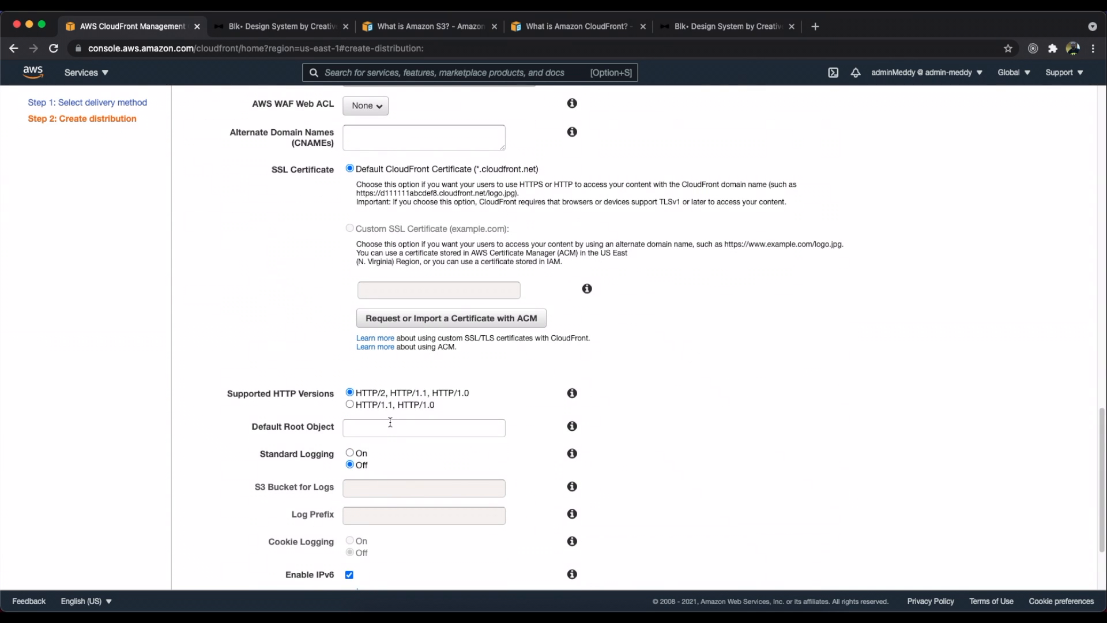
click(390, 422)
text(index.html)
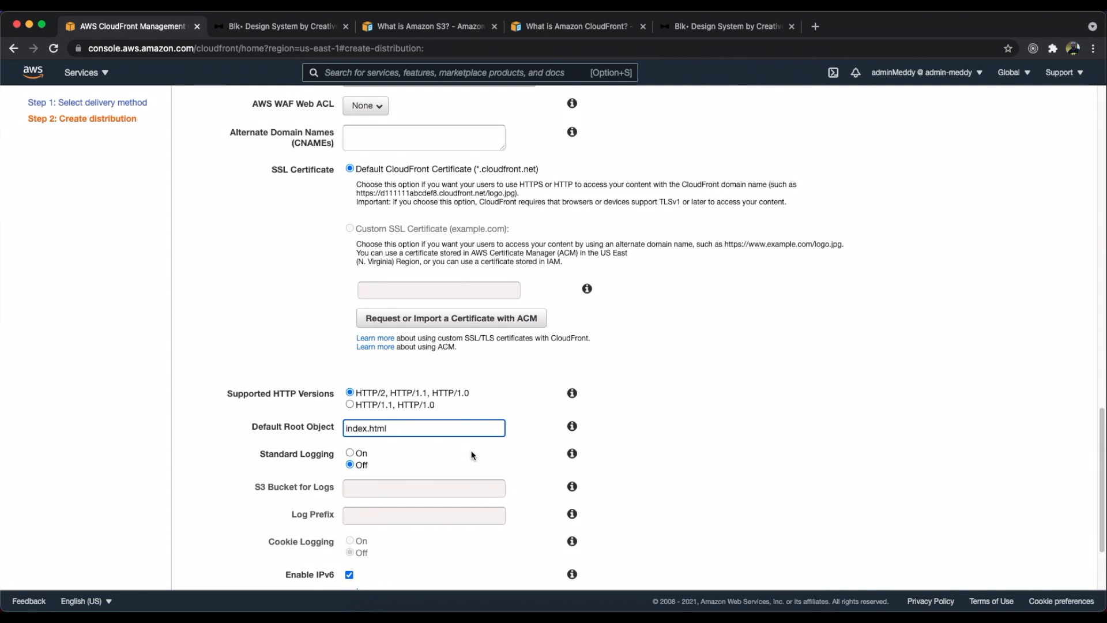
scroll(472, 455, down, 3)
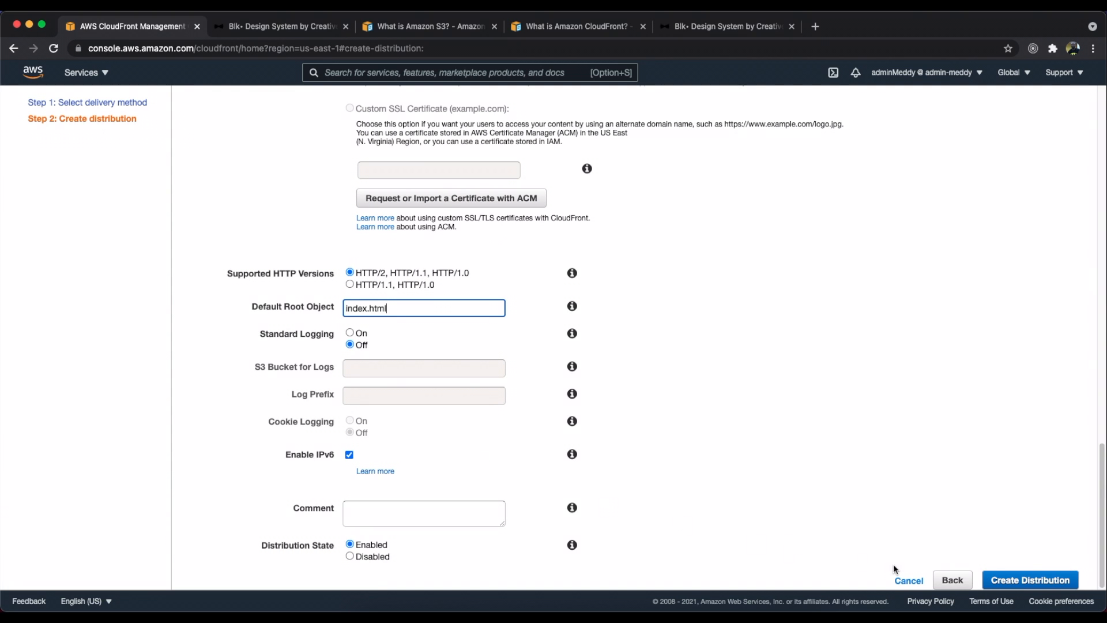
click(1005, 580)
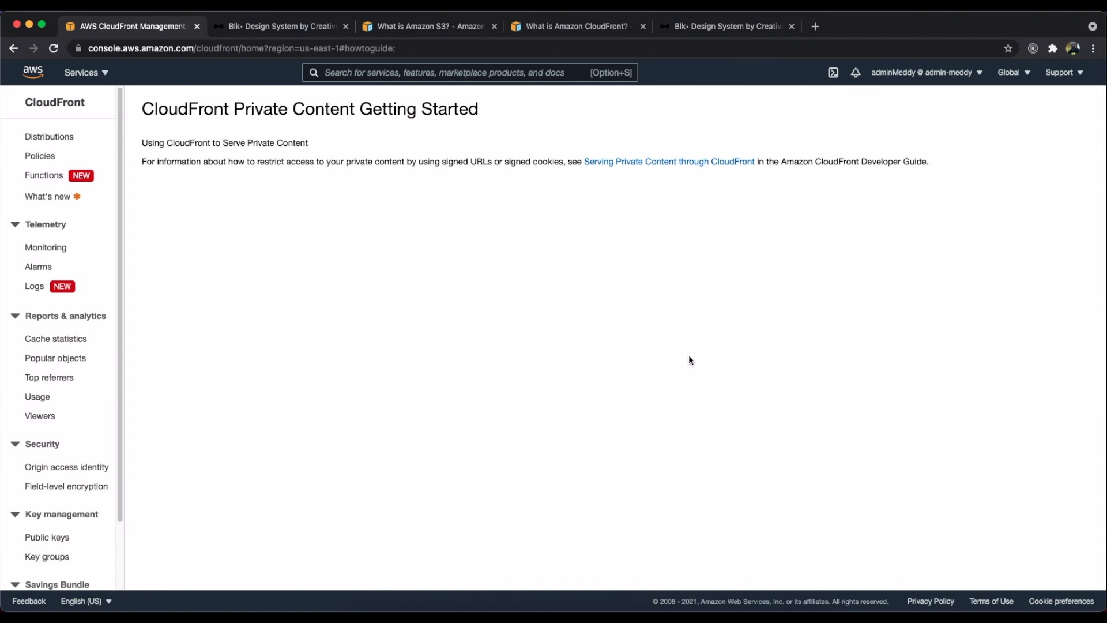
Step: Show the list of distributions and copy the full domain name of the meddy-test-site distribution
click(42, 138)
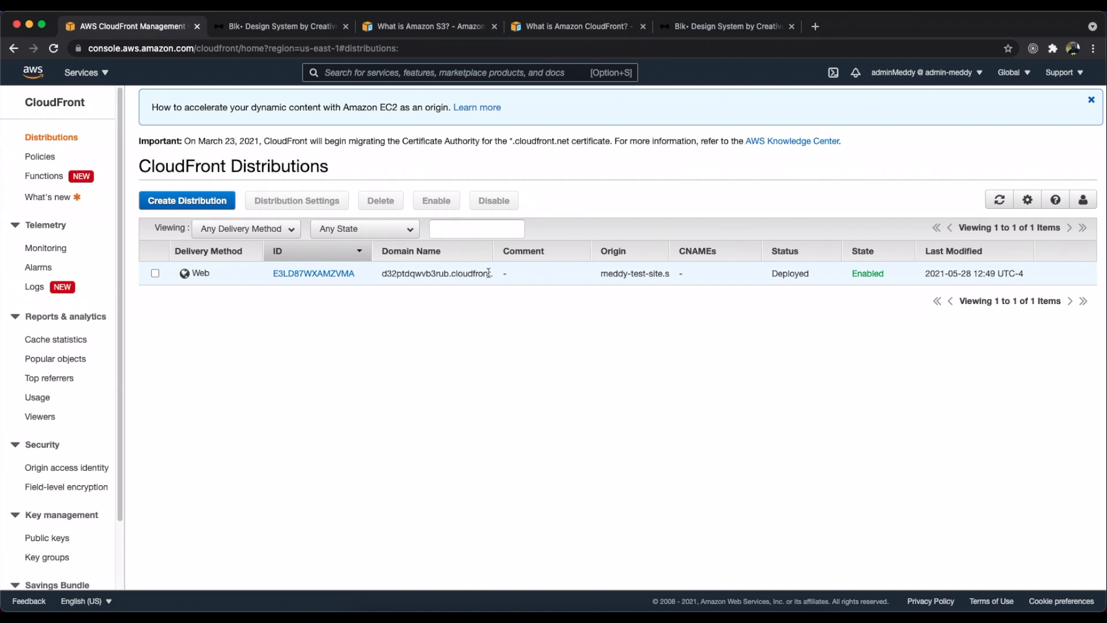
drag(494, 251, 382, 271)
key(super+c)
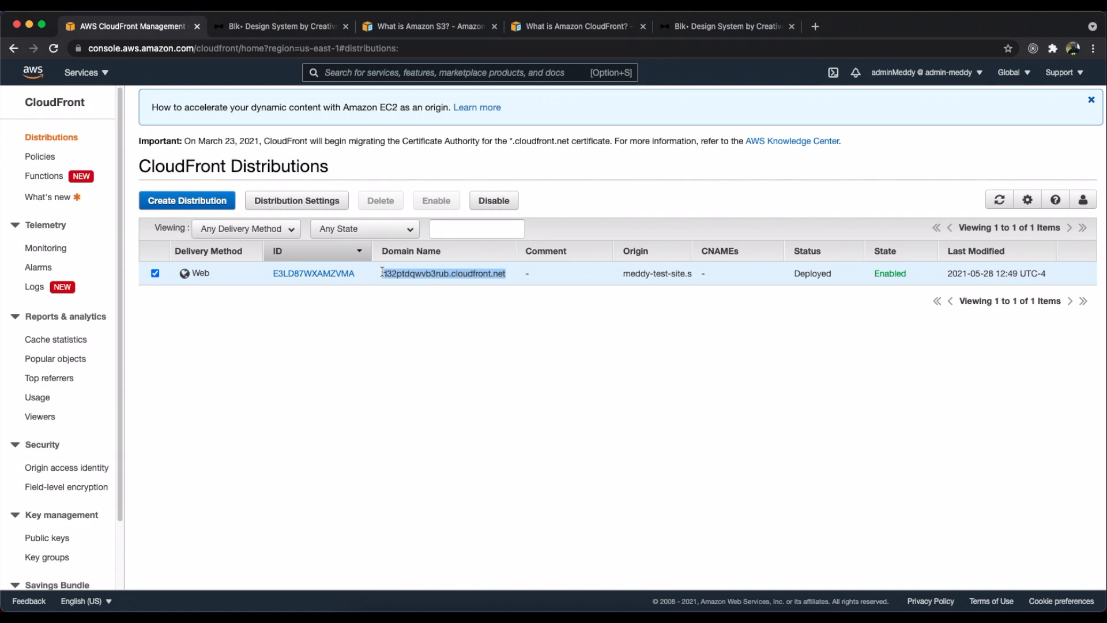
Step: Load the copied CloudFront domain d32ptdqwvb3rub.cloudfront.net in place of the S3 website address in the site's browser tab
click(304, 26)
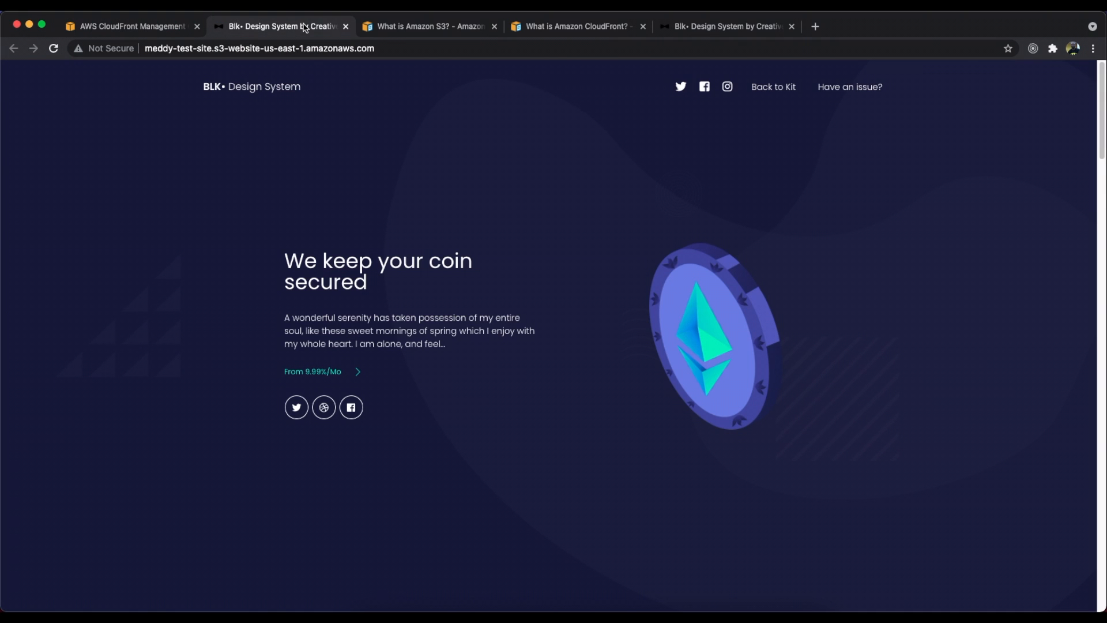
click(404, 50)
double_click(404, 50)
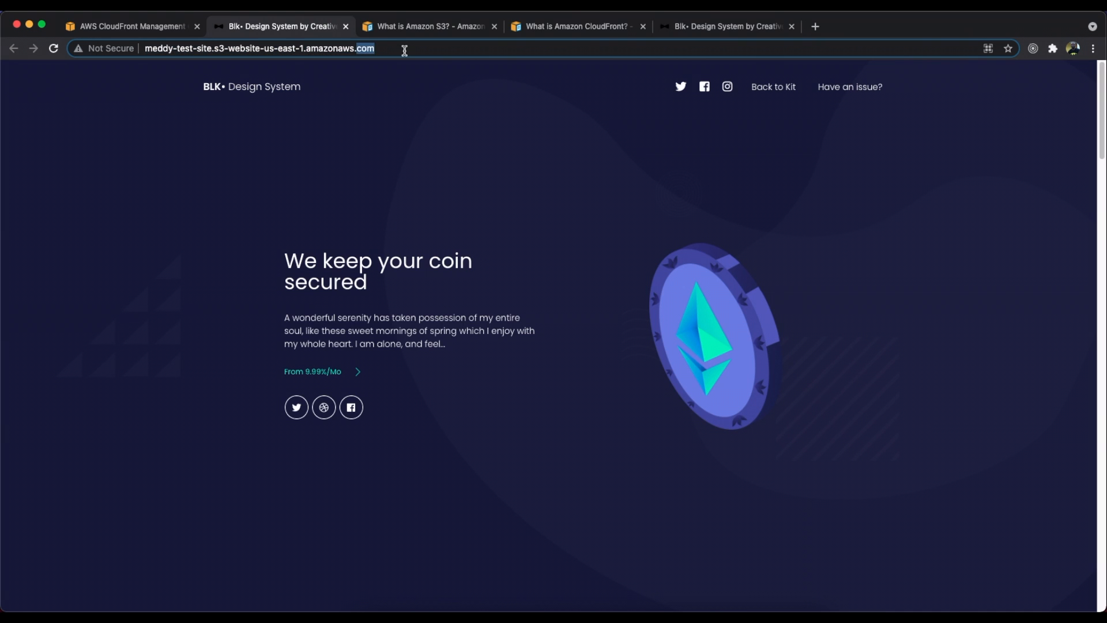
triple_click(405, 50)
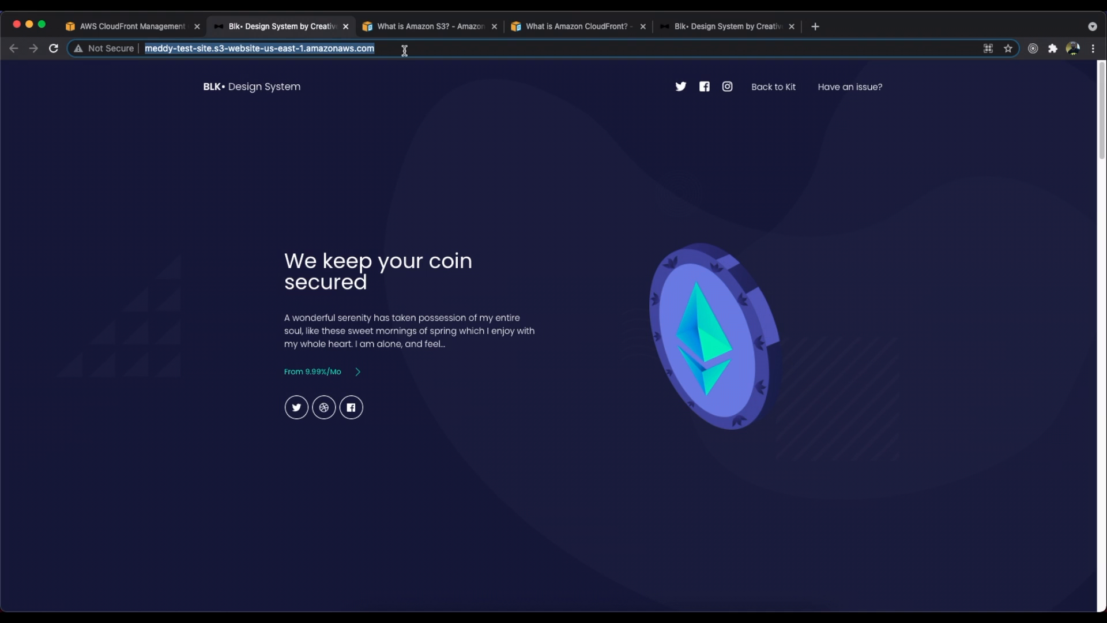
key(super+v)
key(Return)
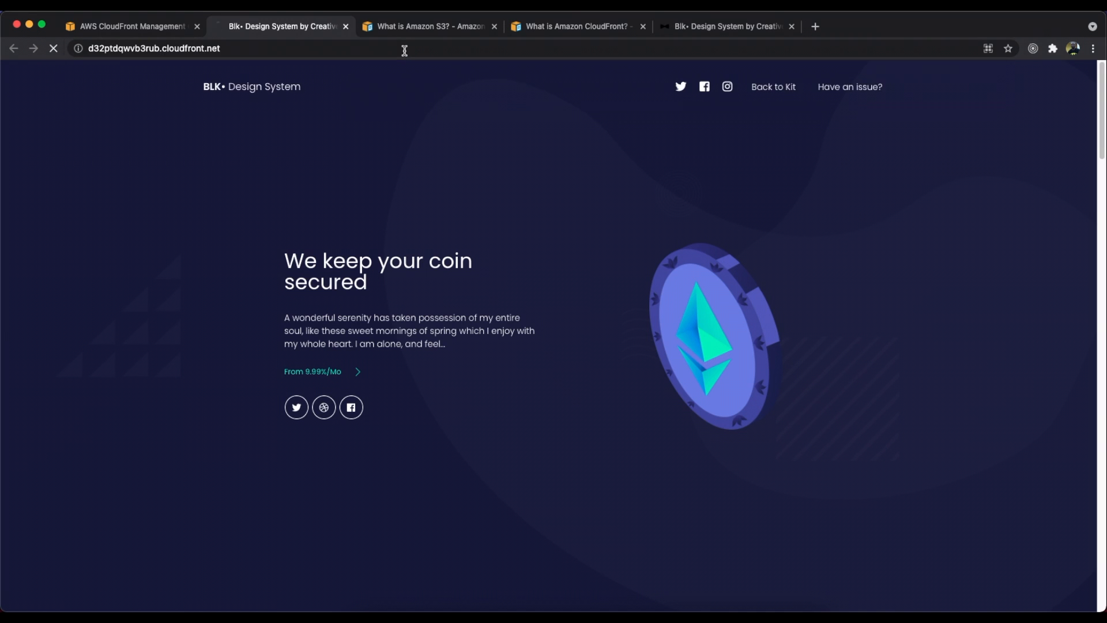